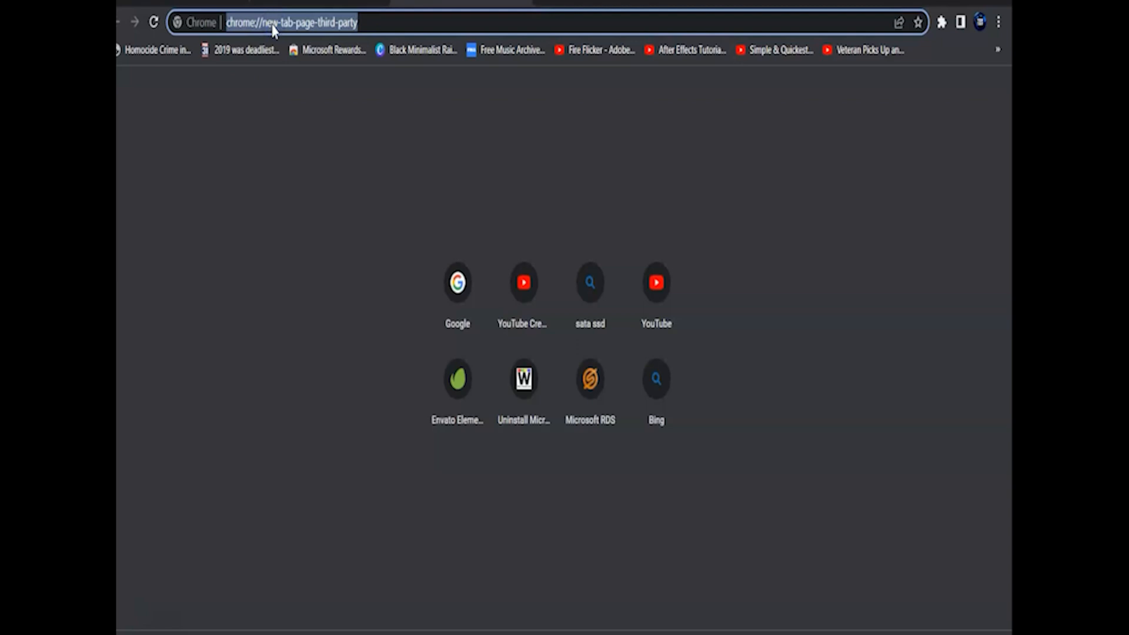
# Open the Google Drive link for WinPE10_strelec.zip and download the file anyway despite the virus-scan notice.
pyautogui.press('Return')
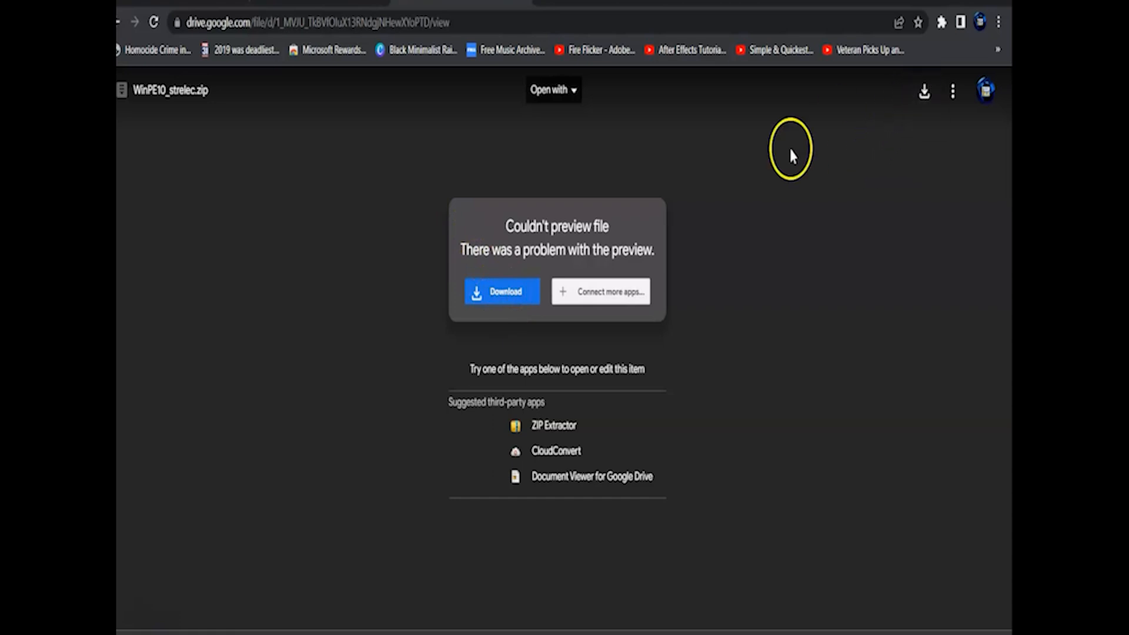
pyautogui.click(503, 293)
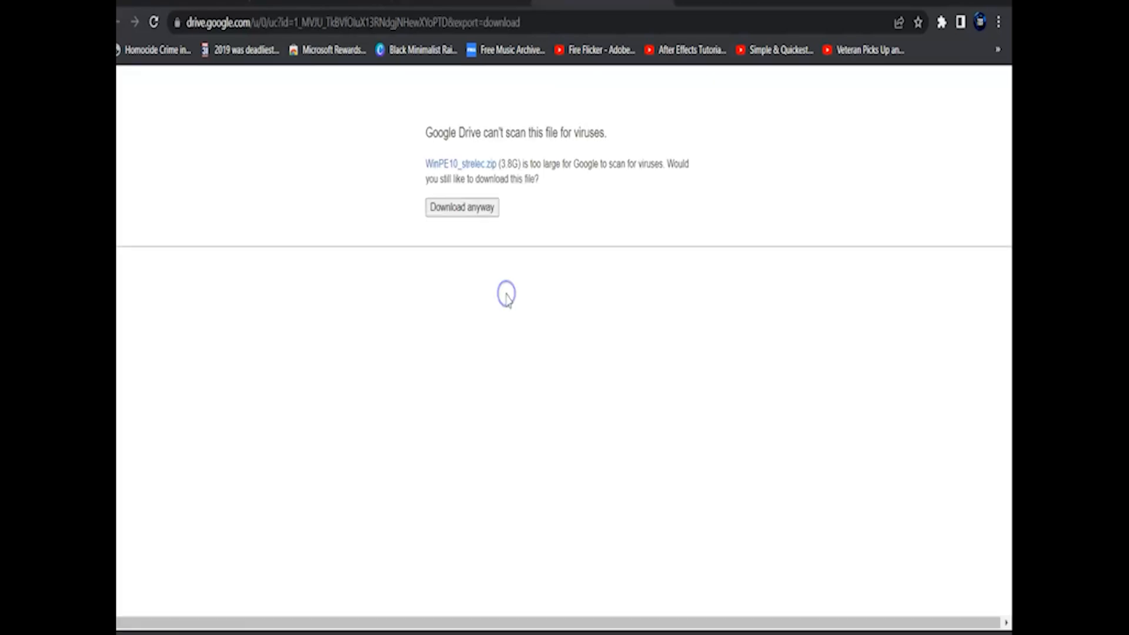
pyautogui.click(468, 216)
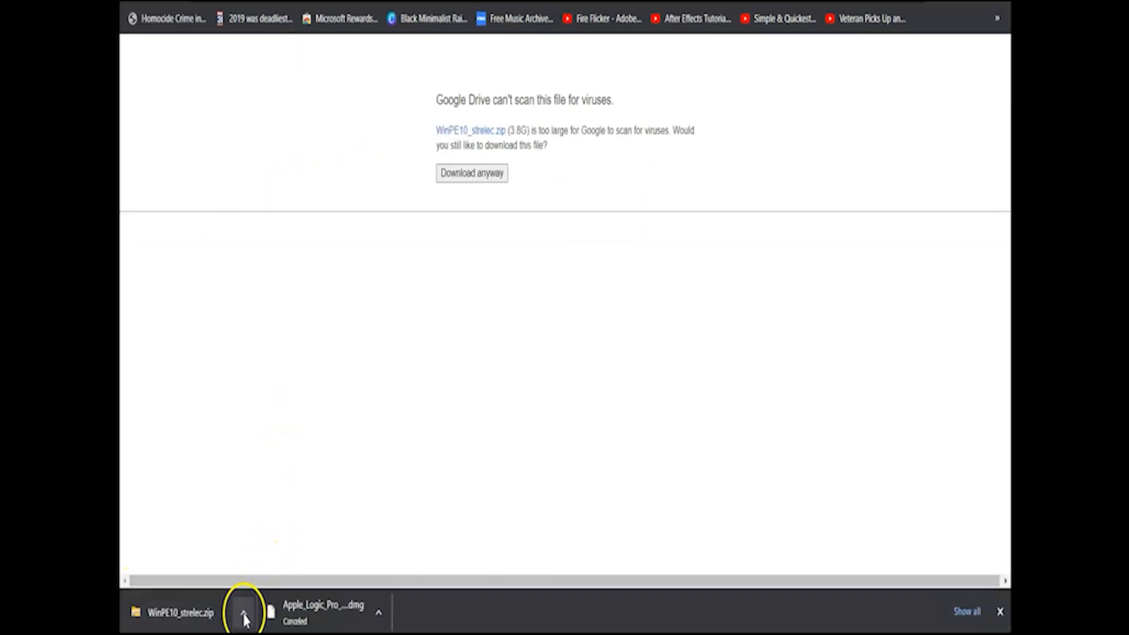
# Show WinPE10_strelec.zip in its folder and extract it into the Videos folder.
pyautogui.click(244, 616)
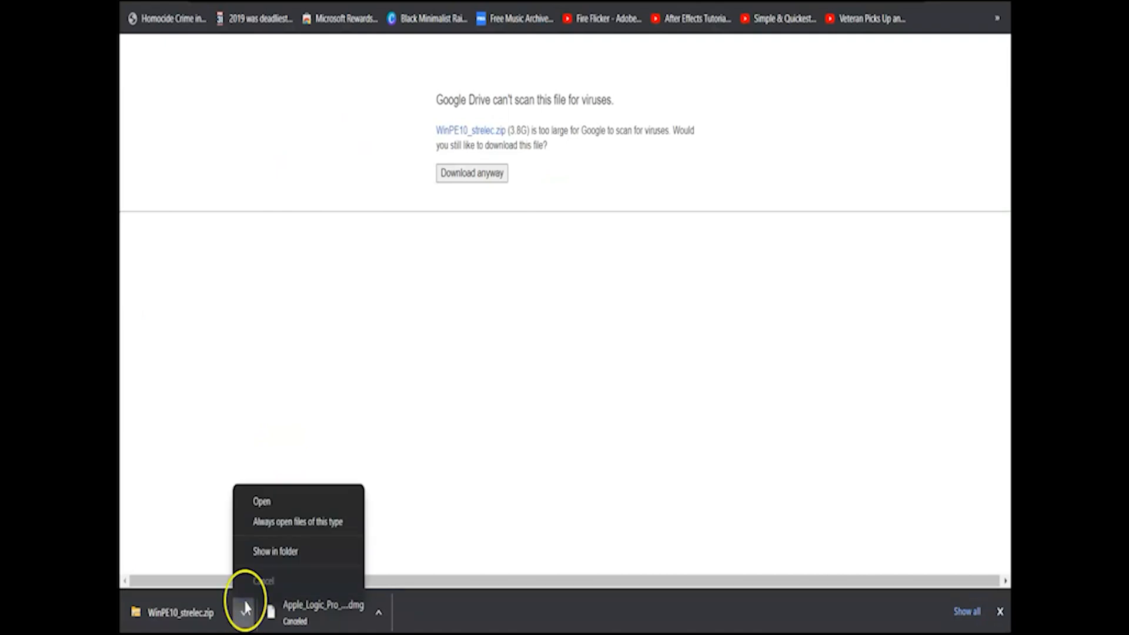
pyautogui.click(261, 552)
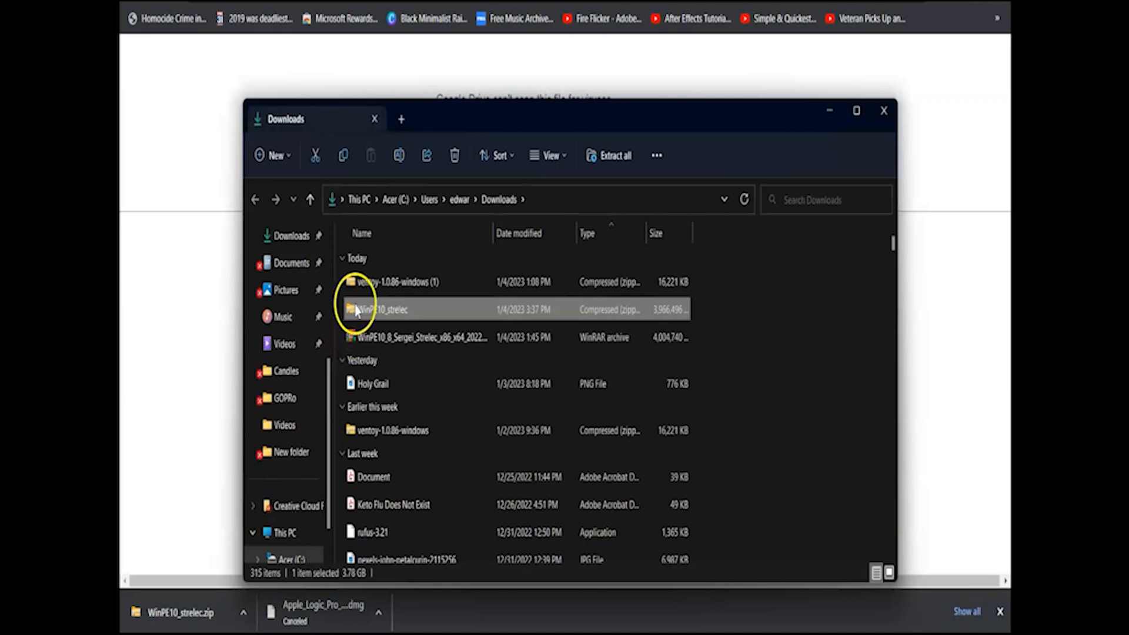
pyautogui.rightClick(357, 311)
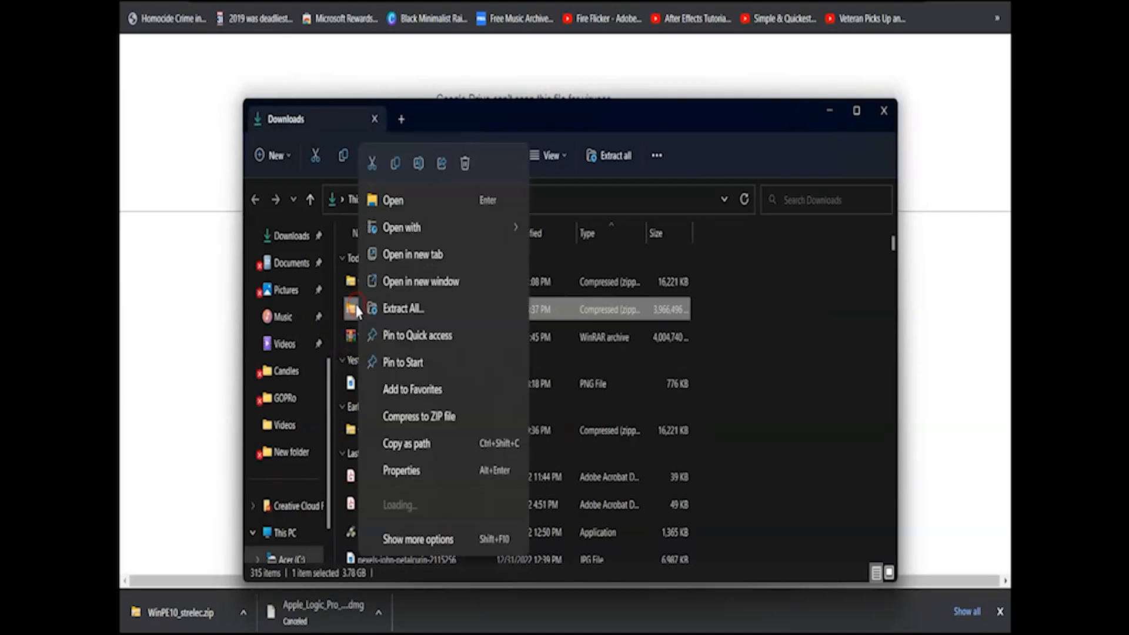
pyautogui.click(399, 312)
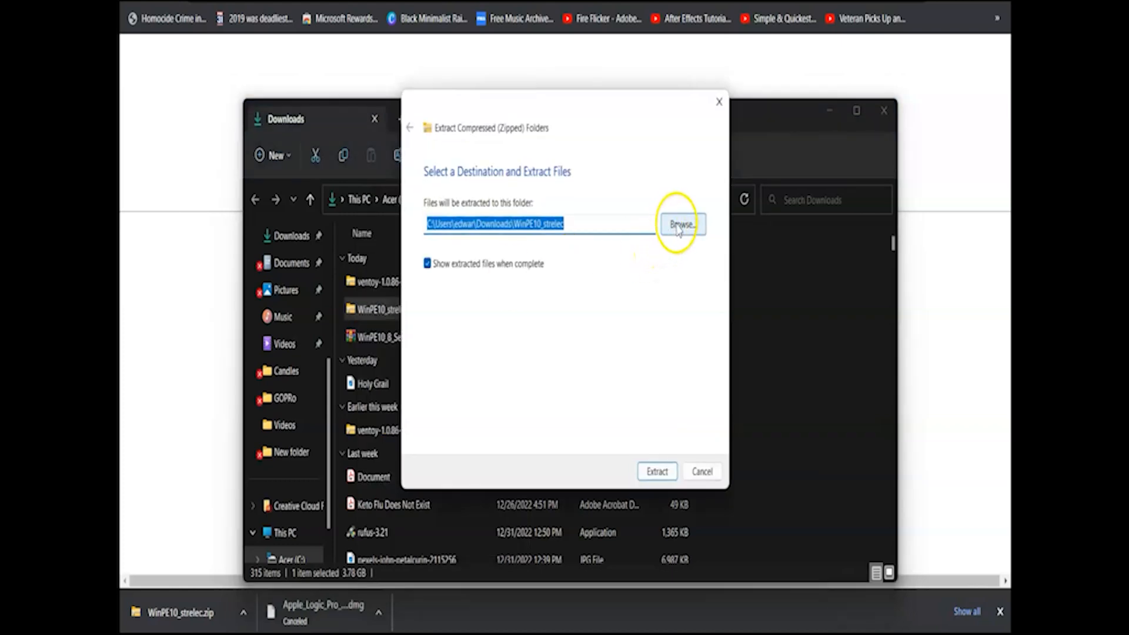
pyautogui.click(679, 229)
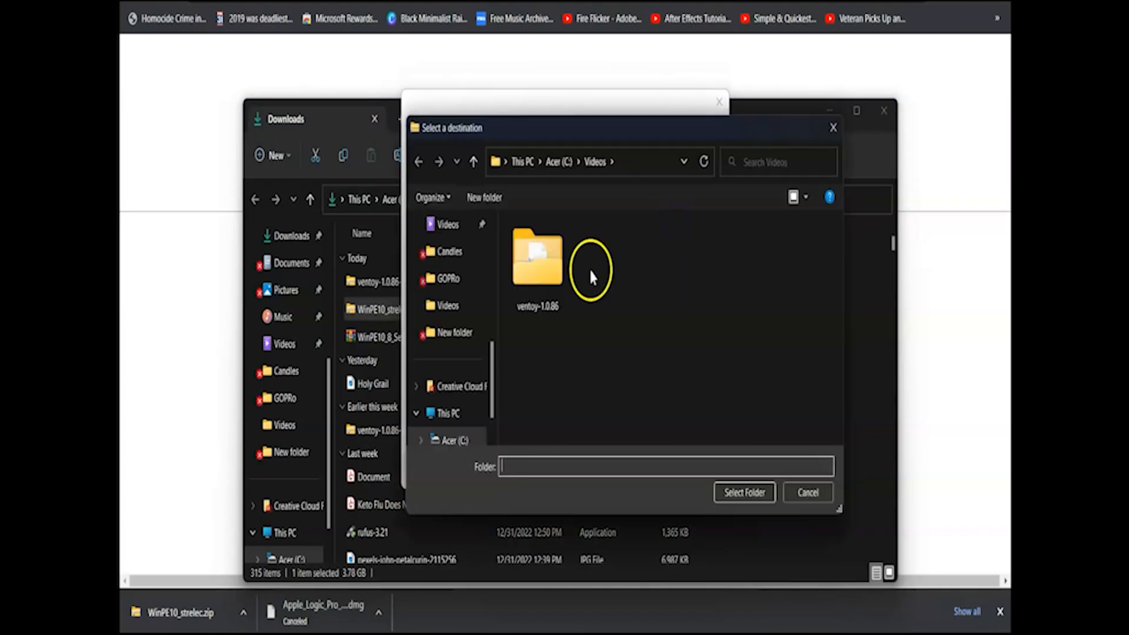
pyautogui.click(450, 306)
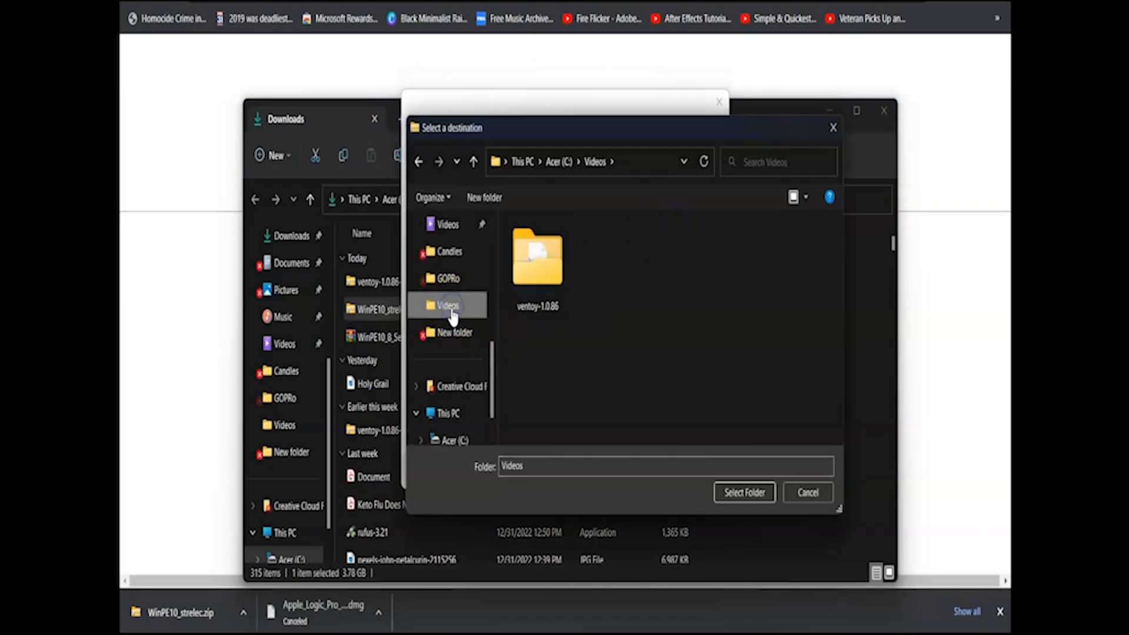
pyautogui.moveTo(492, 390); pyautogui.dragTo(495, 346)
pyautogui.click(448, 311)
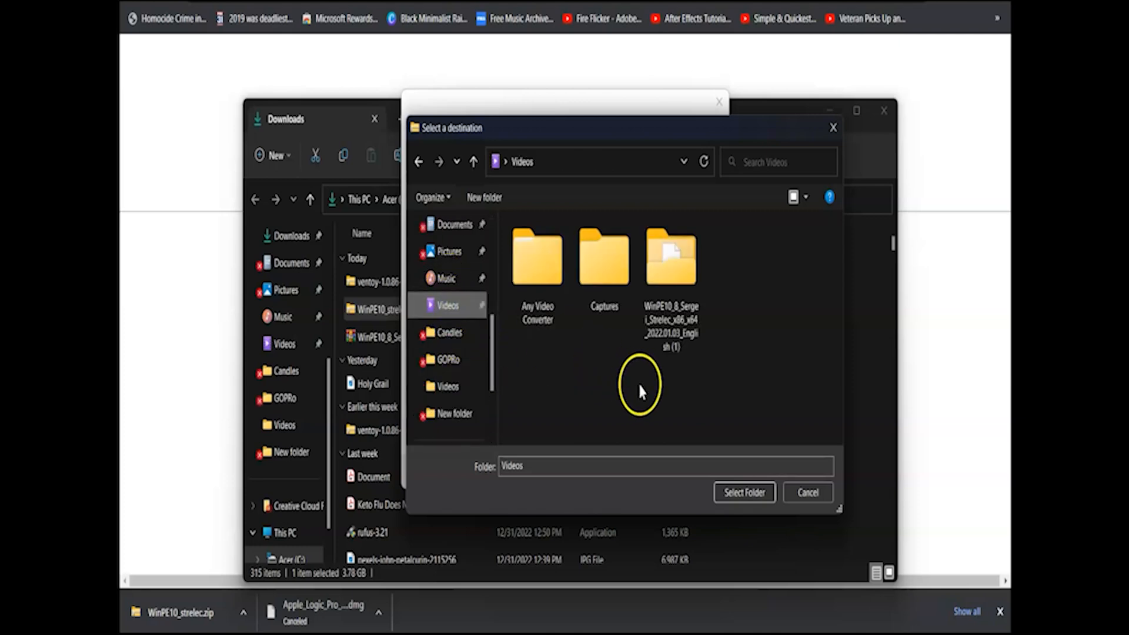
pyautogui.click(739, 496)
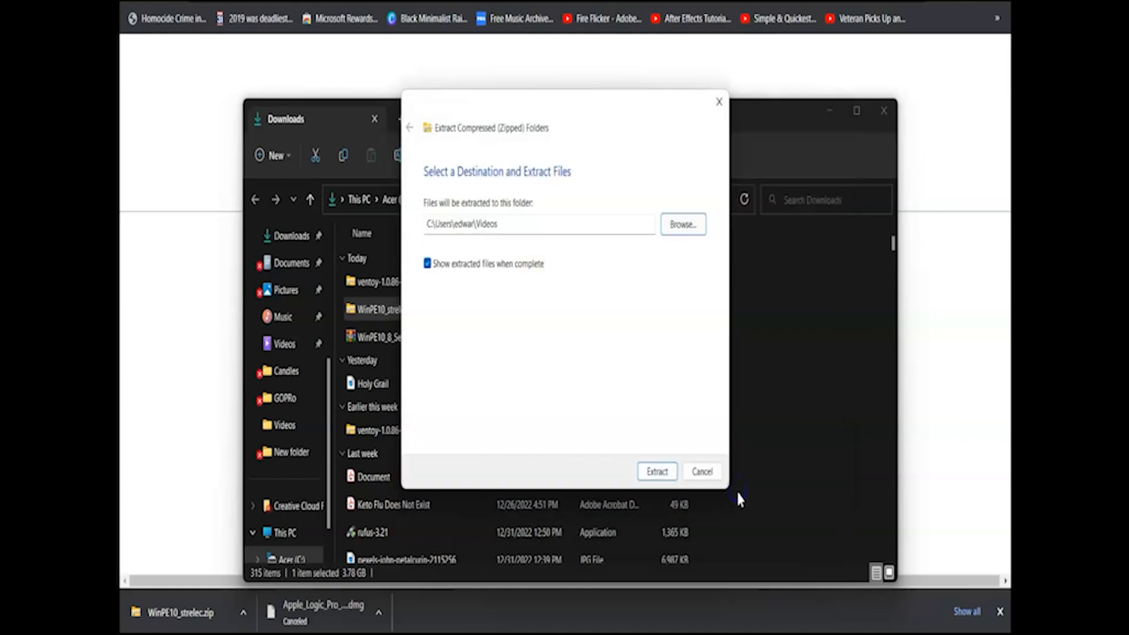
pyautogui.click(658, 473)
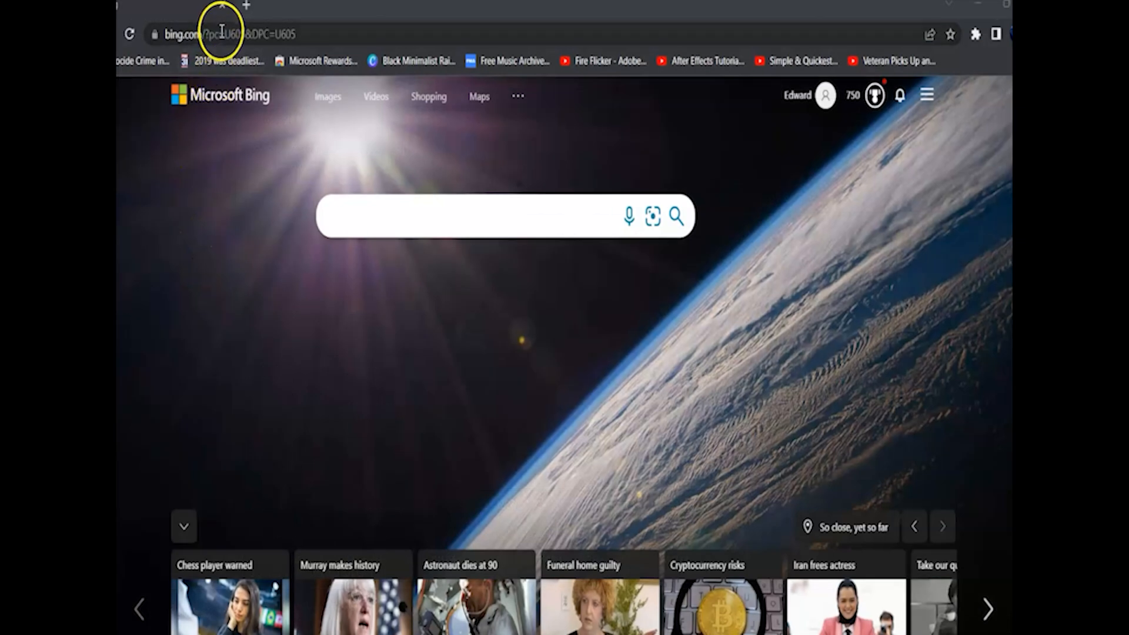
pyautogui.click(222, 33)
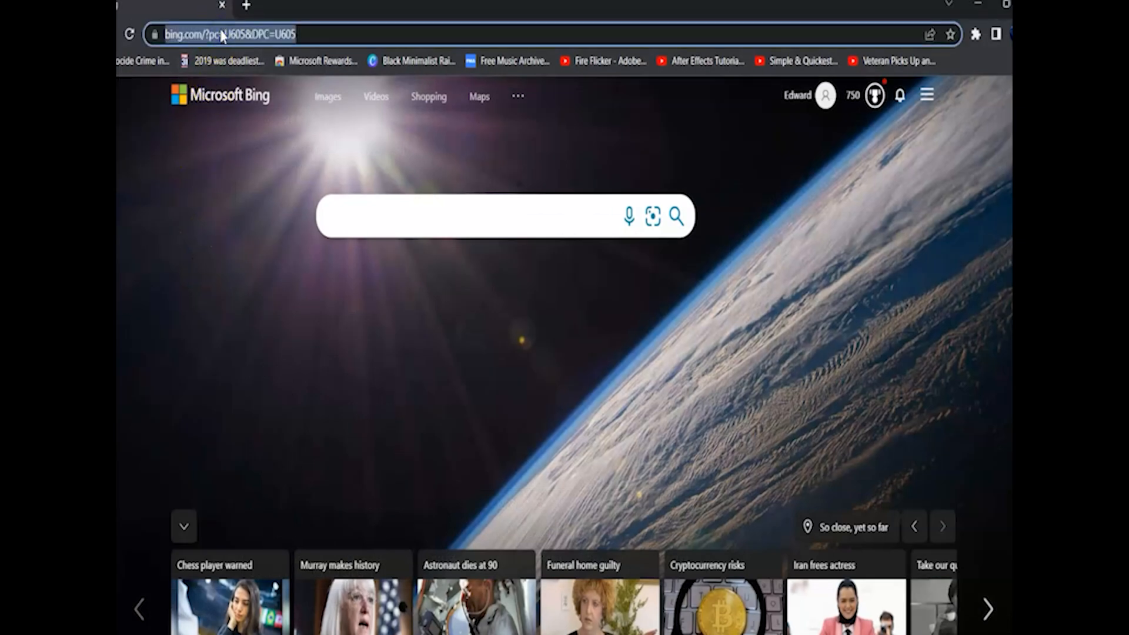
pyautogui.write('https://www.ventoy.net/en/download.html')
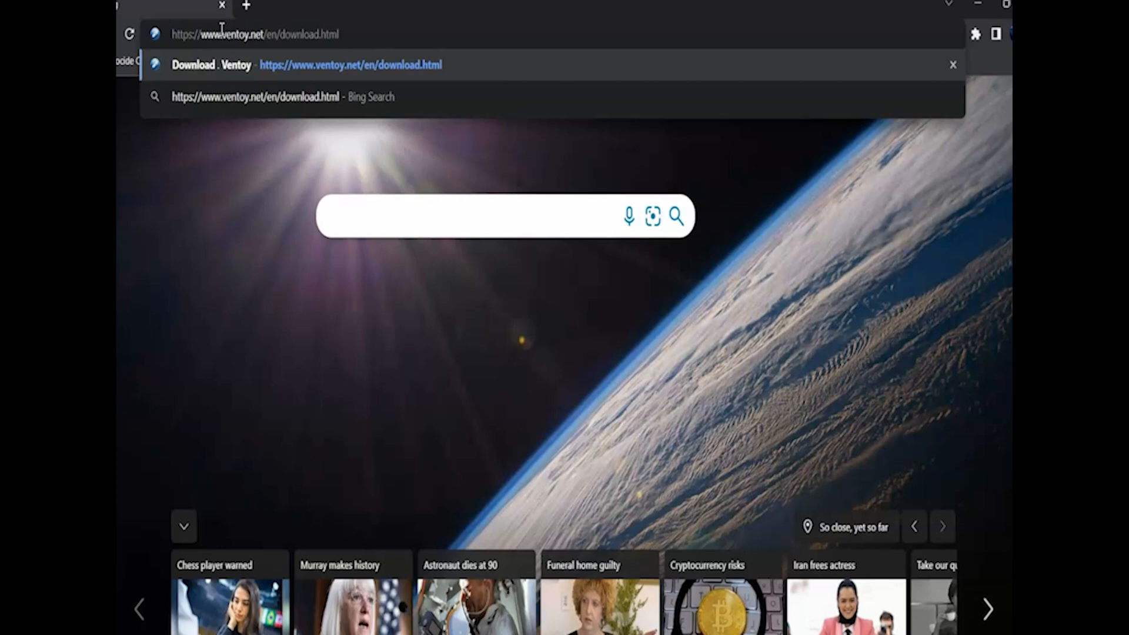
pyautogui.press('Return')
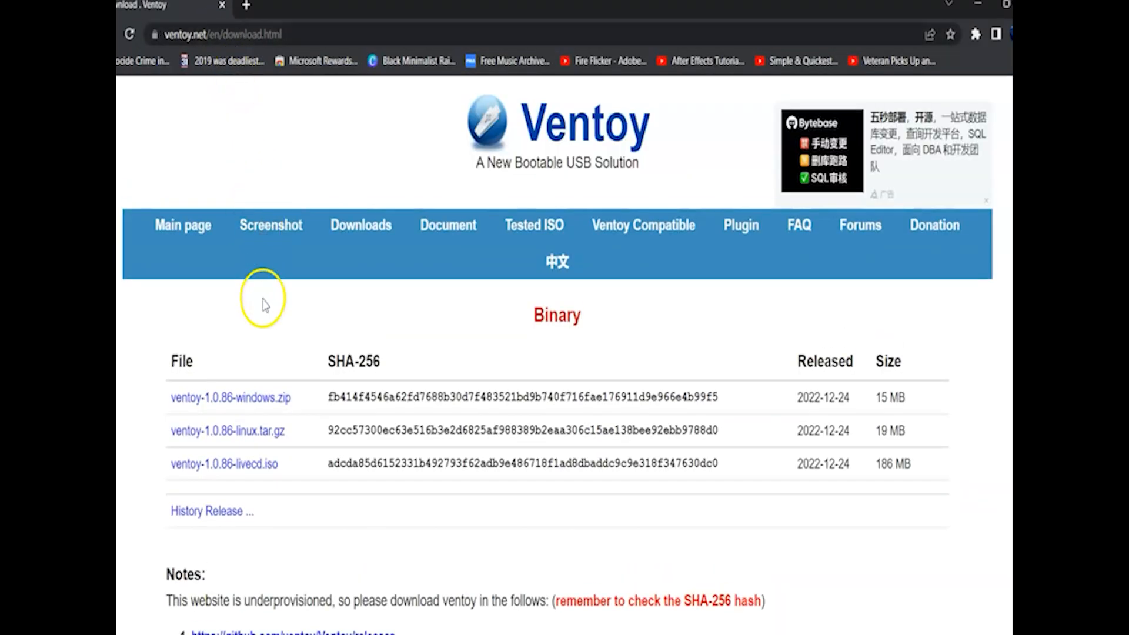
pyautogui.click(249, 400)
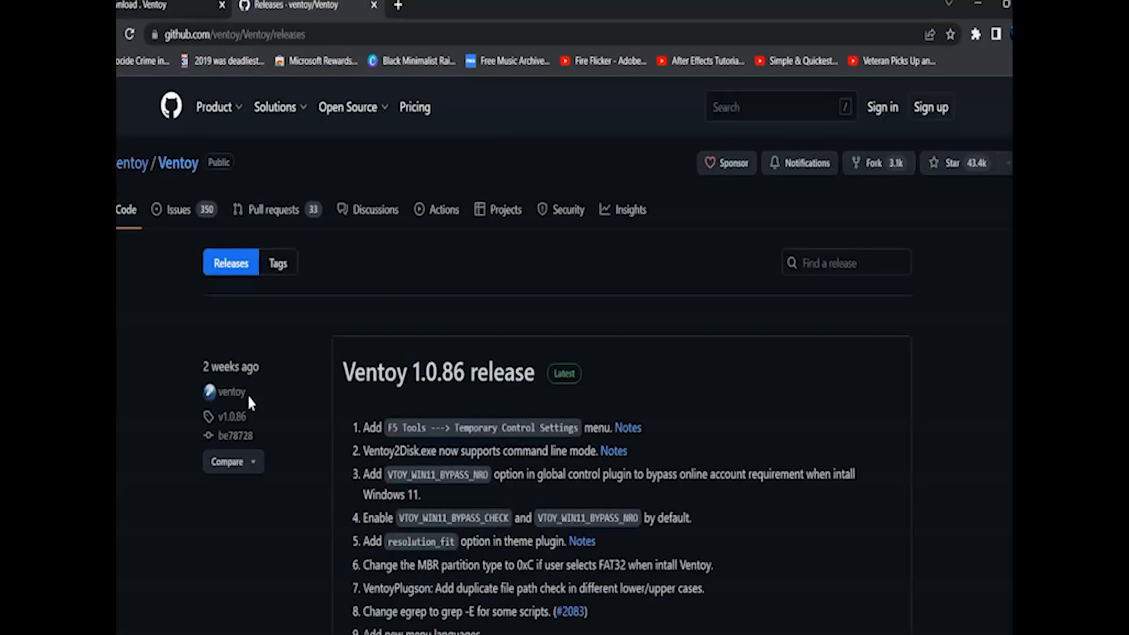
# Open the Ventoy 1.0.86 release on GitHub and download ventoy-1.0.86-windows.zip from its assets.
pyautogui.click(563, 377)
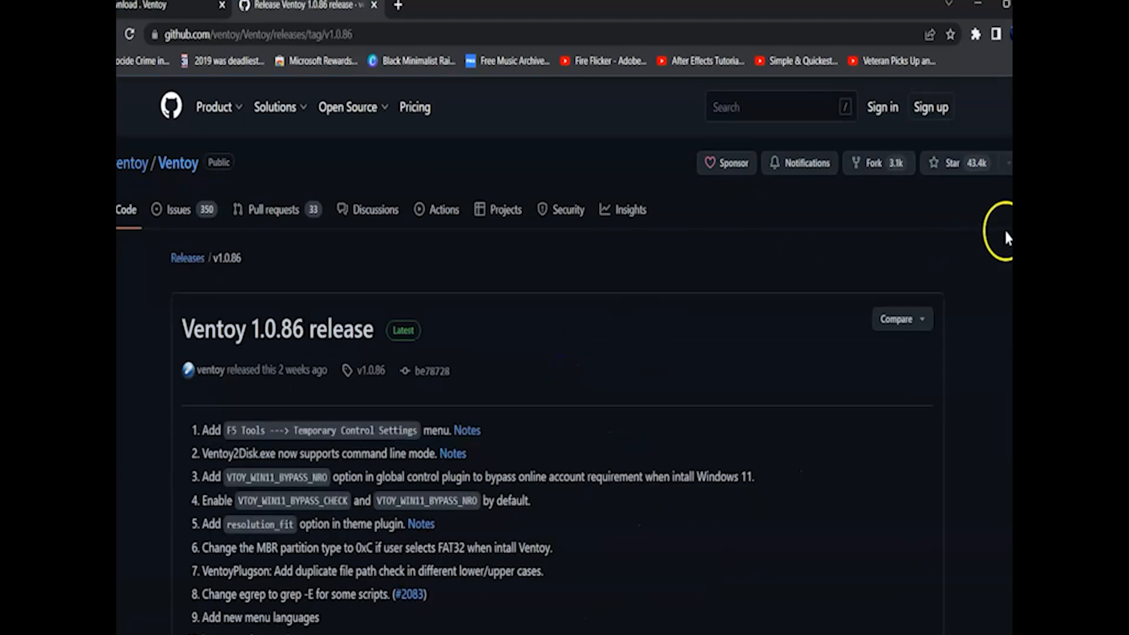
pyautogui.scroll(-7, 556, 353)
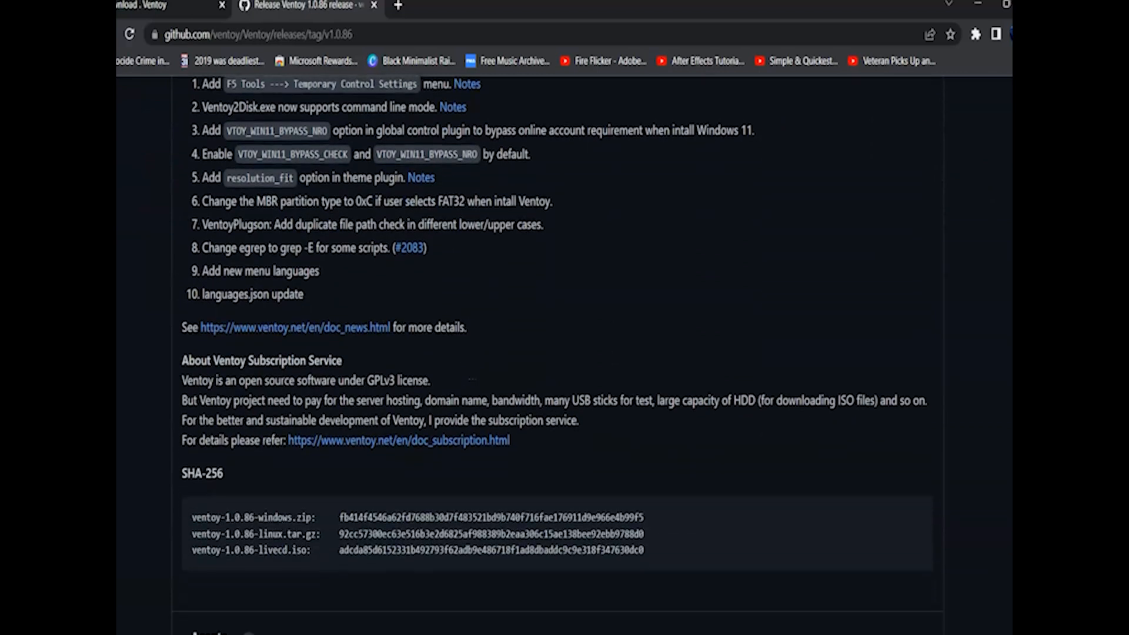
pyautogui.scroll(-3, 557, 352)
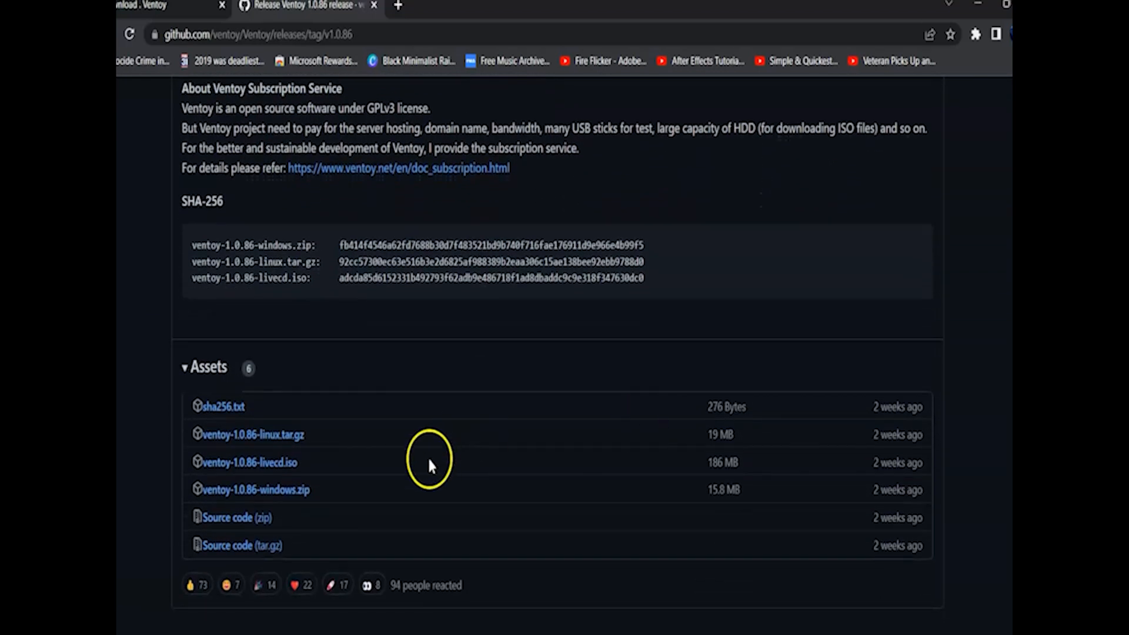
pyautogui.click(287, 492)
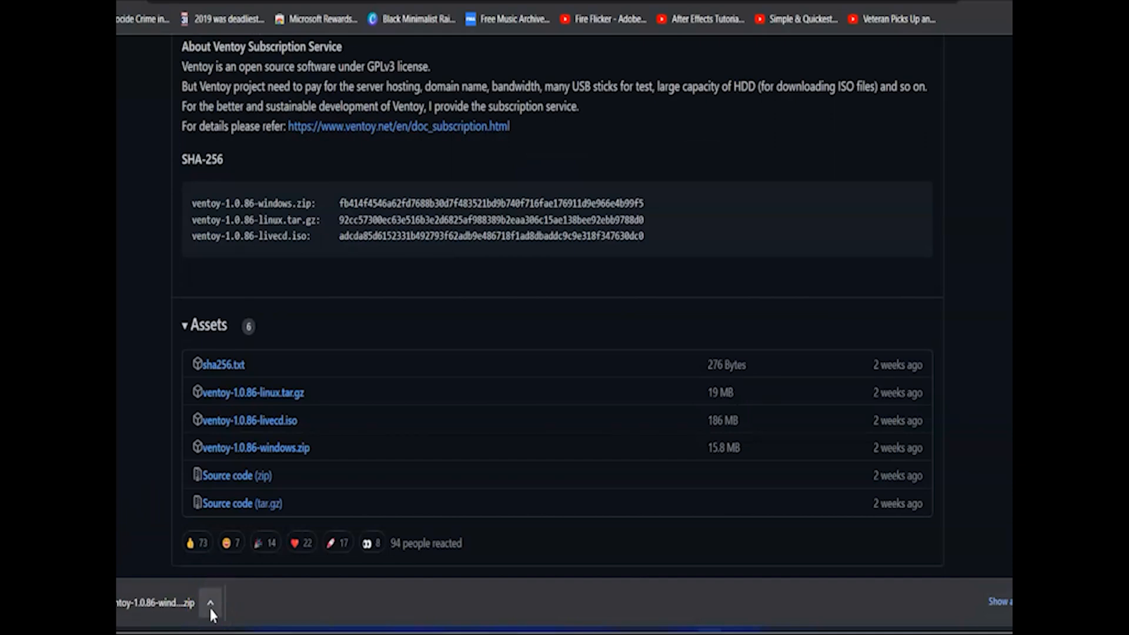
# Show the downloaded Ventoy zip in its folder and extract it into the Videos folder.
pyautogui.click(210, 609)
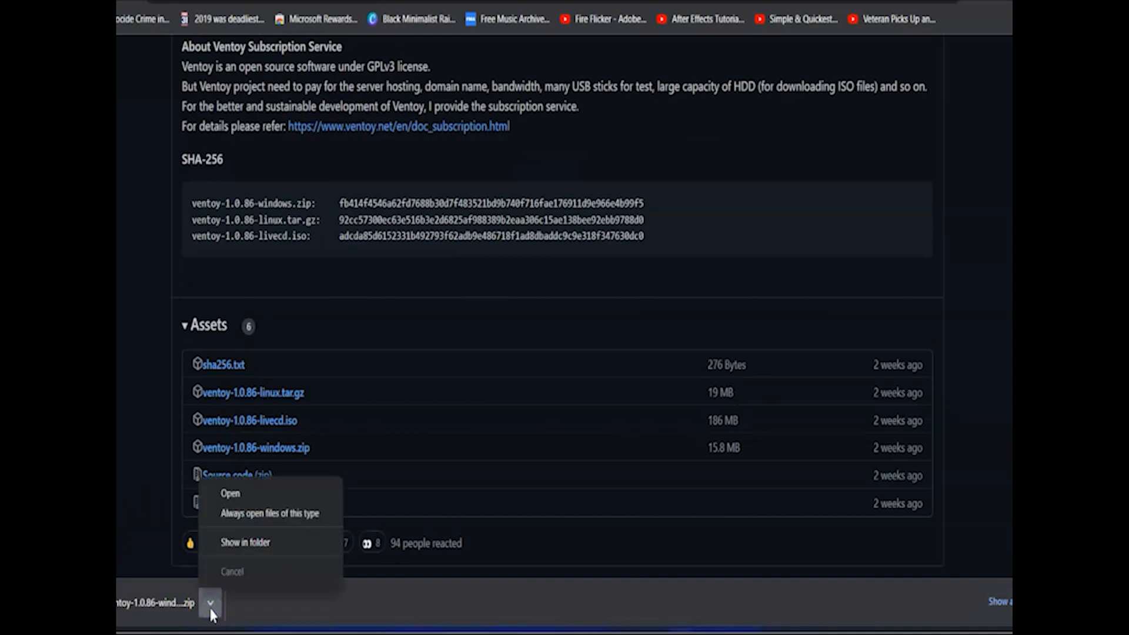
pyautogui.click(228, 544)
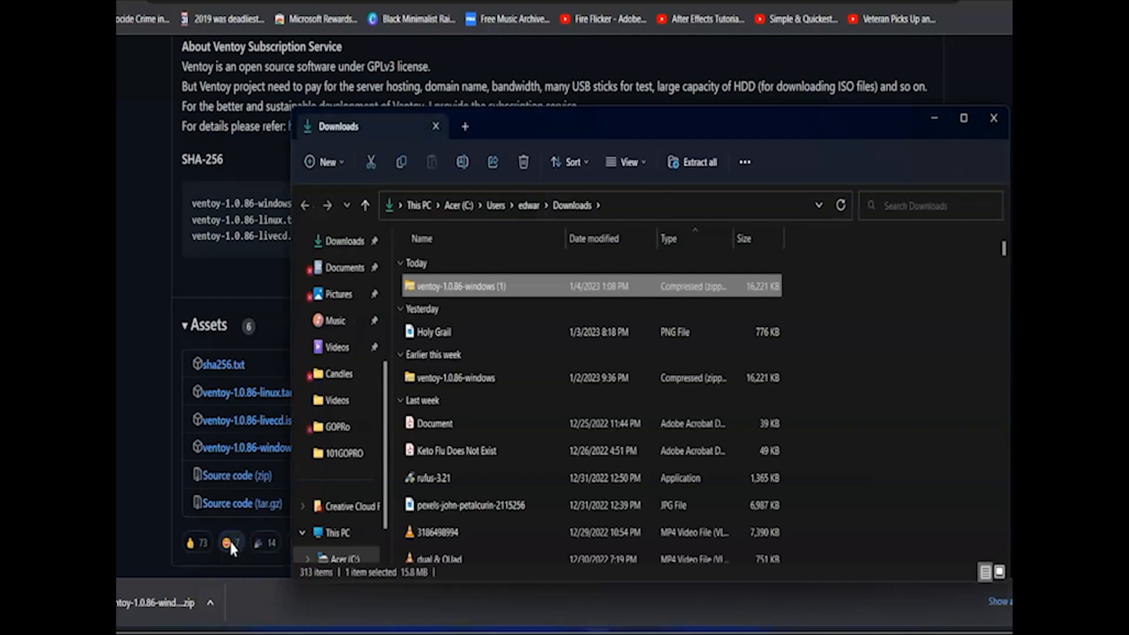
pyautogui.rightClick(444, 289)
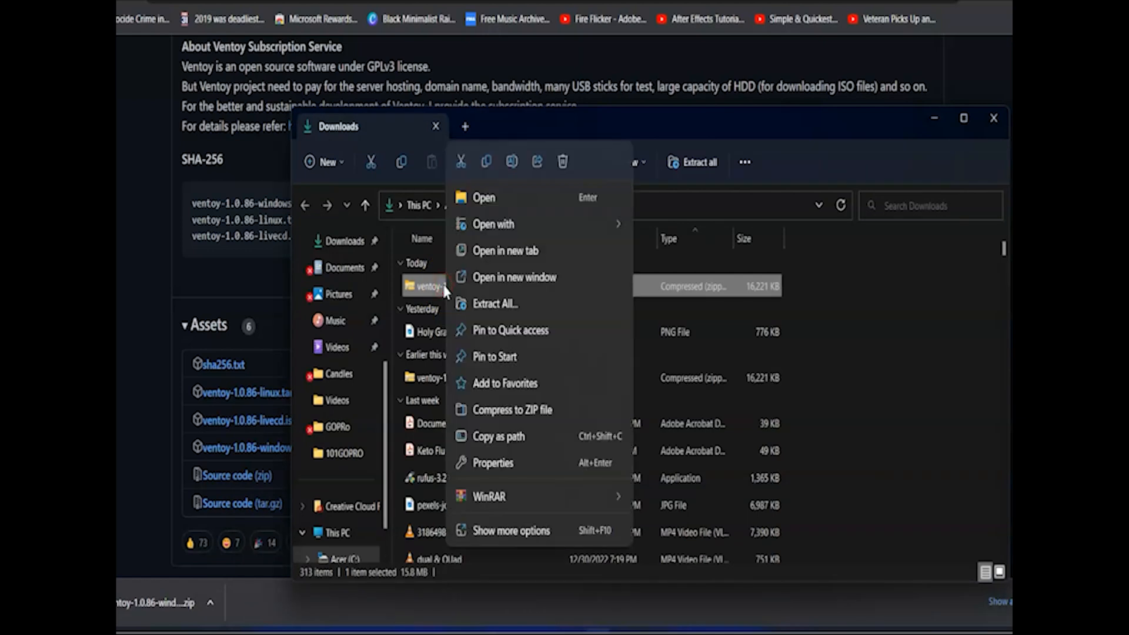
pyautogui.moveTo(583, 223)
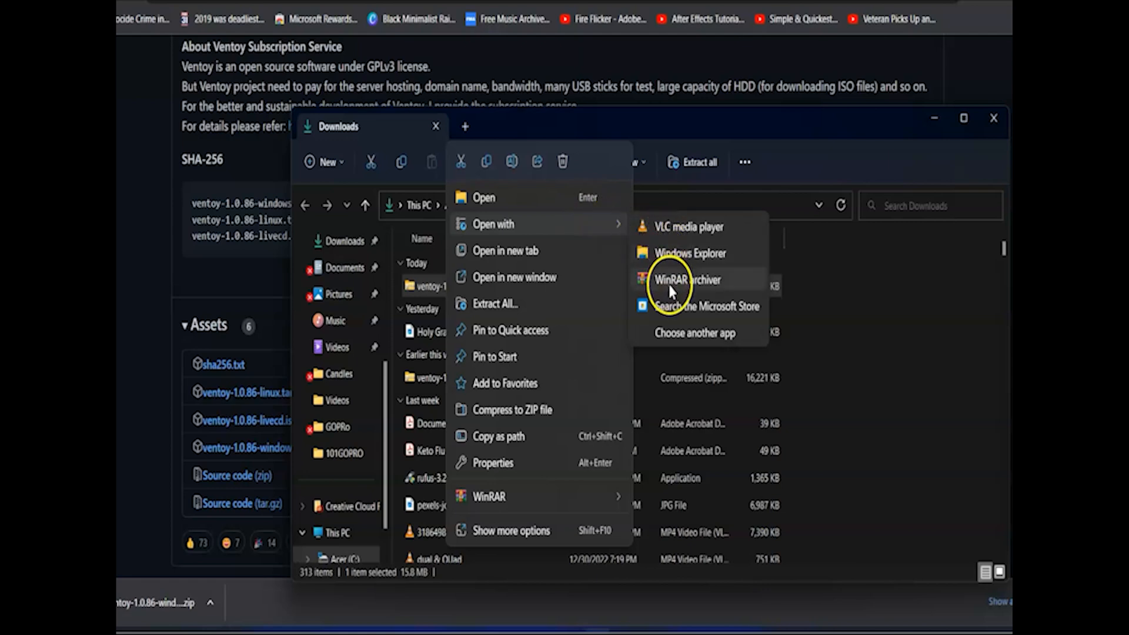
pyautogui.click(496, 304)
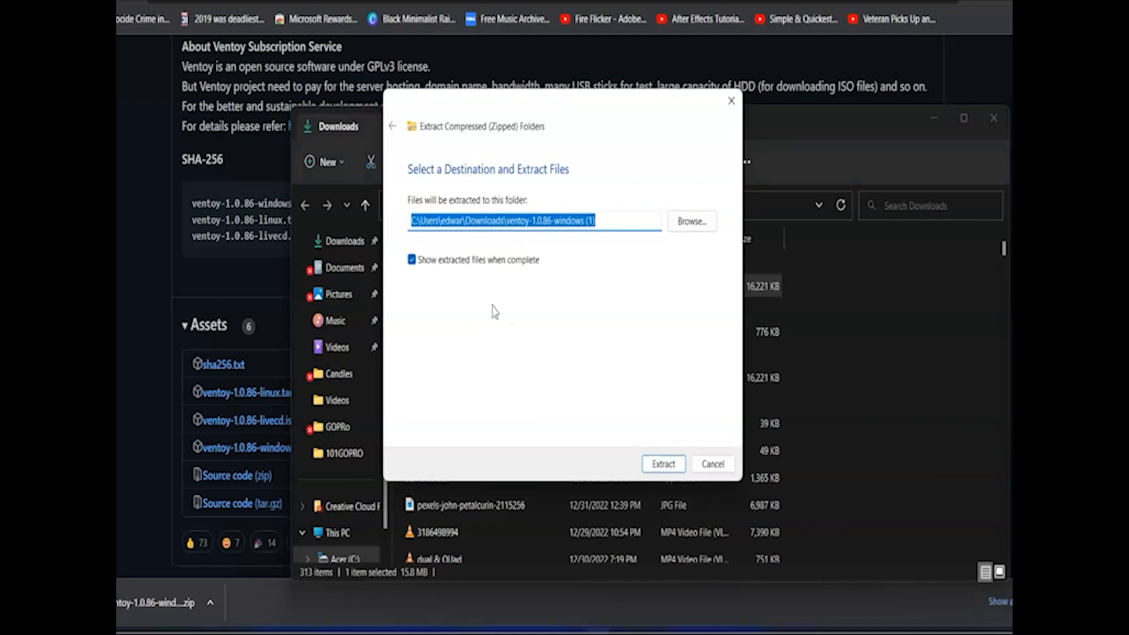
pyautogui.click(700, 228)
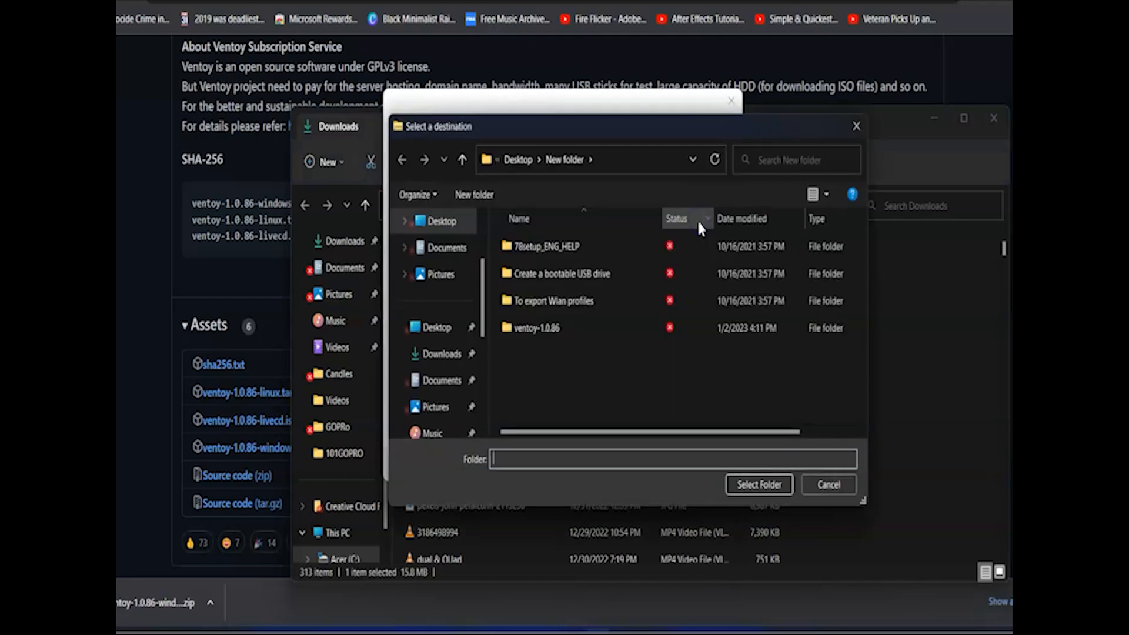
pyautogui.scroll(-2, 433, 353)
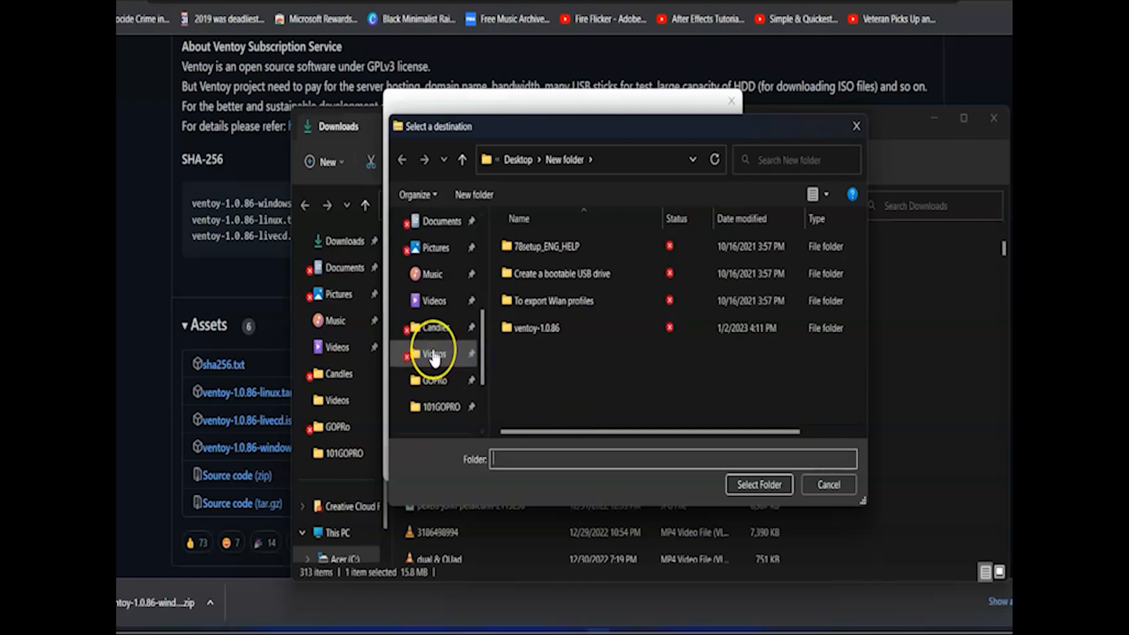
pyautogui.click(434, 354)
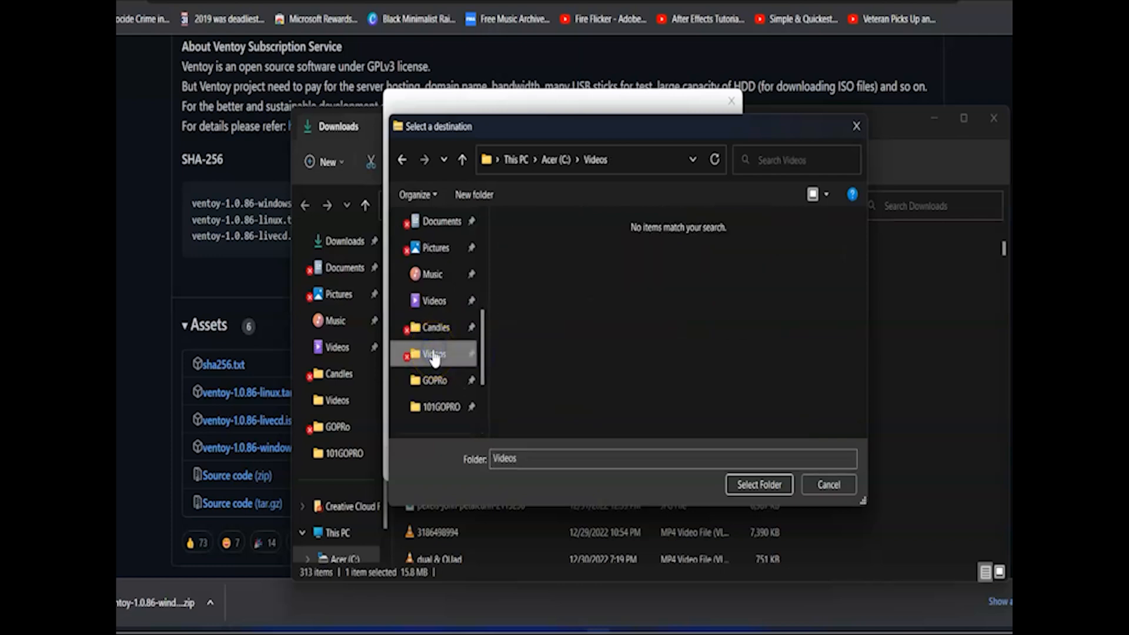
pyautogui.click(752, 485)
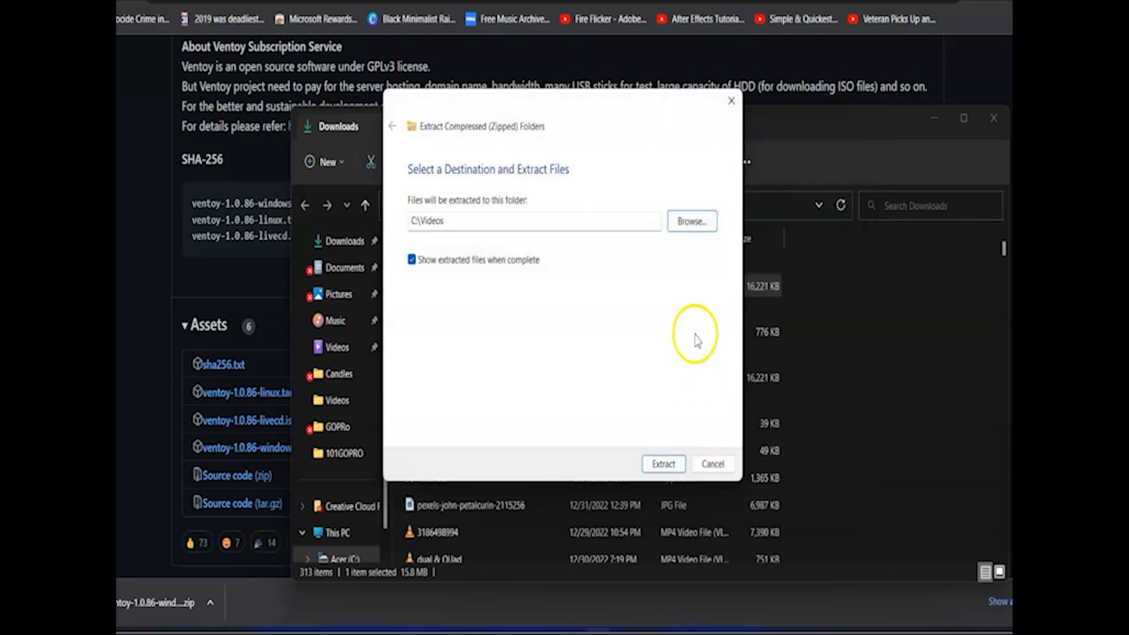
pyautogui.click(663, 470)
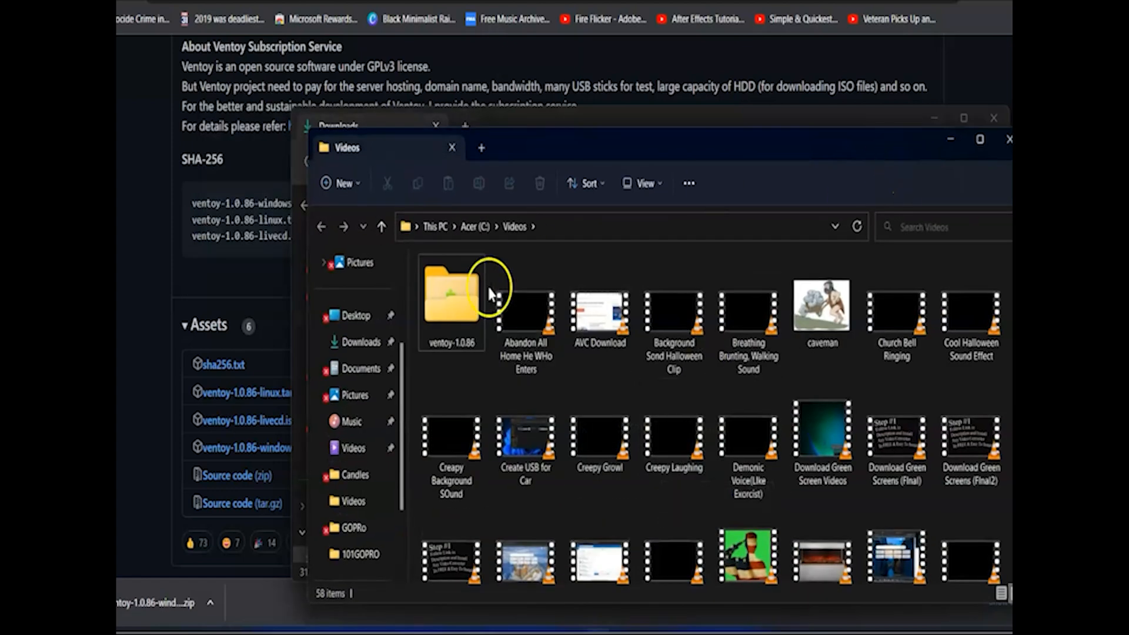
# Open the extracted ventoy-1.0.86 folder and bring it in front of the empty Ventoy (D:) drive window.
pyautogui.doubleClick(453, 310)
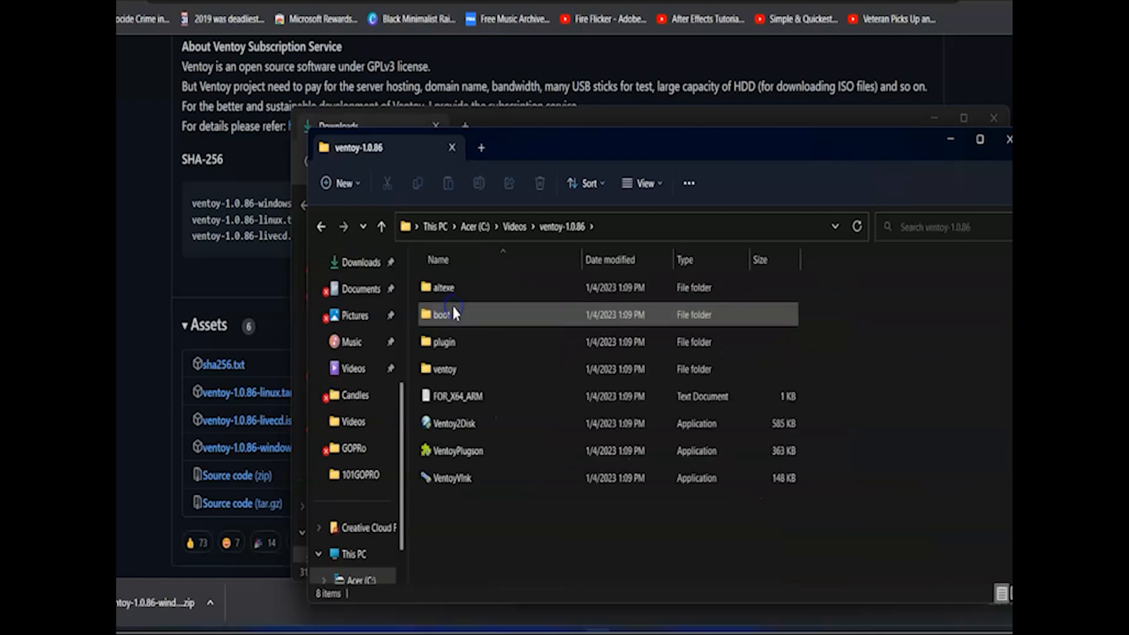
pyautogui.moveTo(570, 139); pyautogui.dragTo(442, 73)
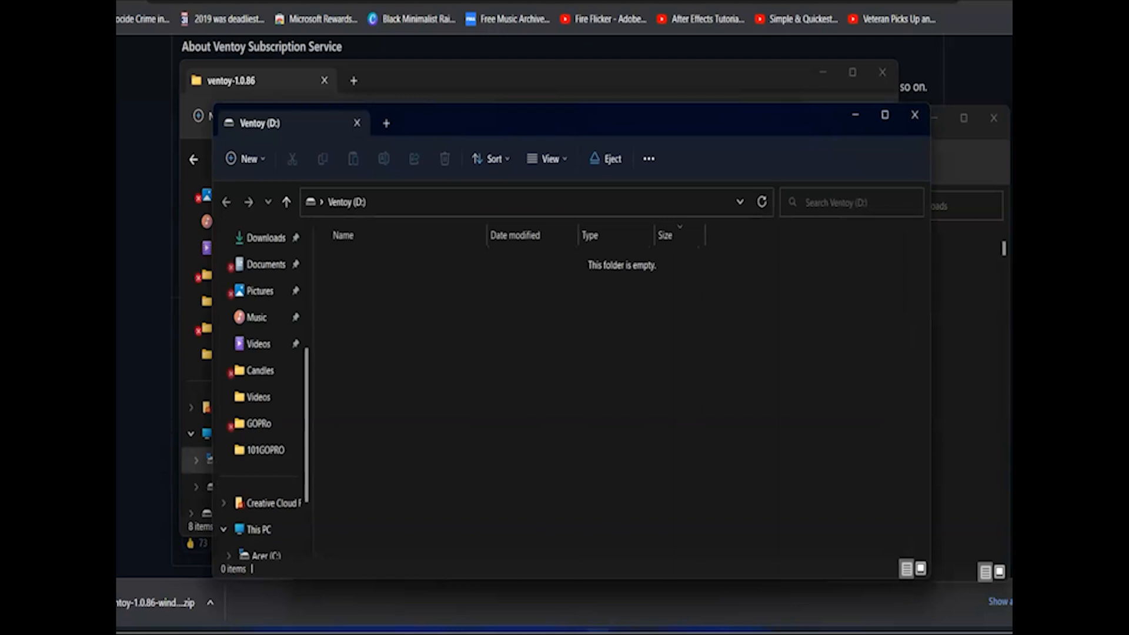
pyautogui.click(353, 204)
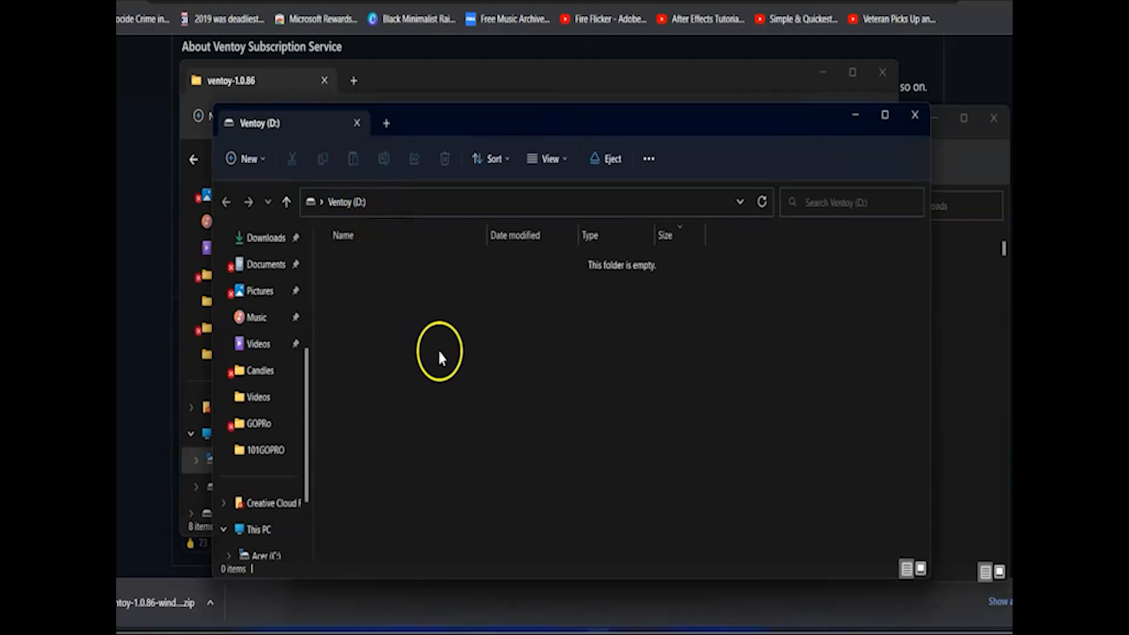
pyautogui.click(489, 79)
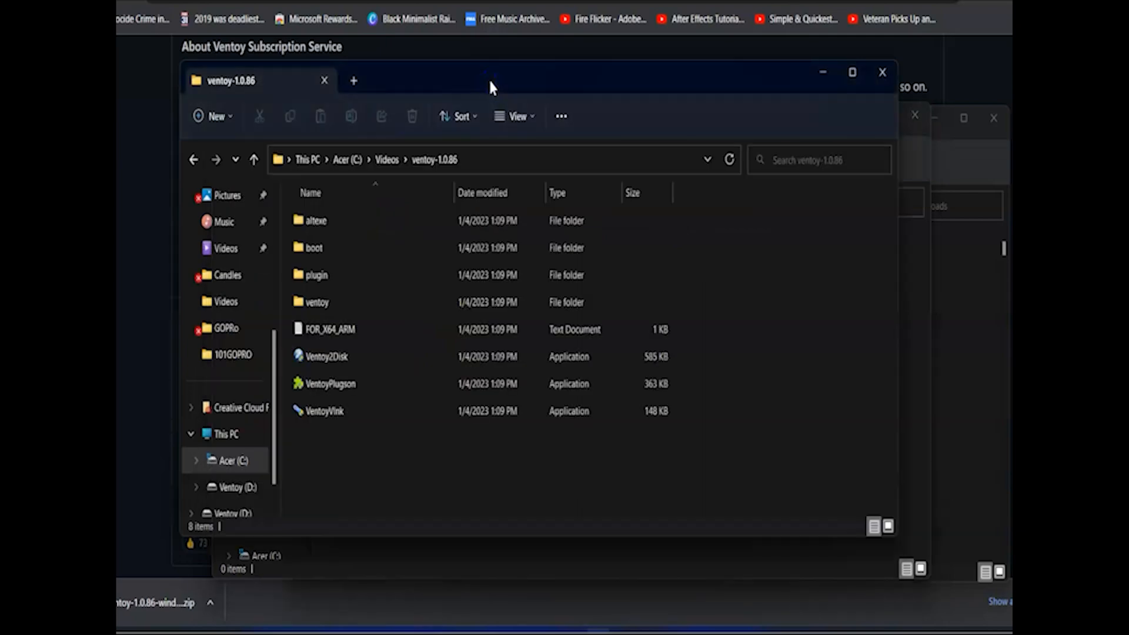
# Launch the Ventoy2Disk application from the ventoy-1.0.86 folder.
pyautogui.click(326, 361)
pyautogui.rightClick(326, 365)
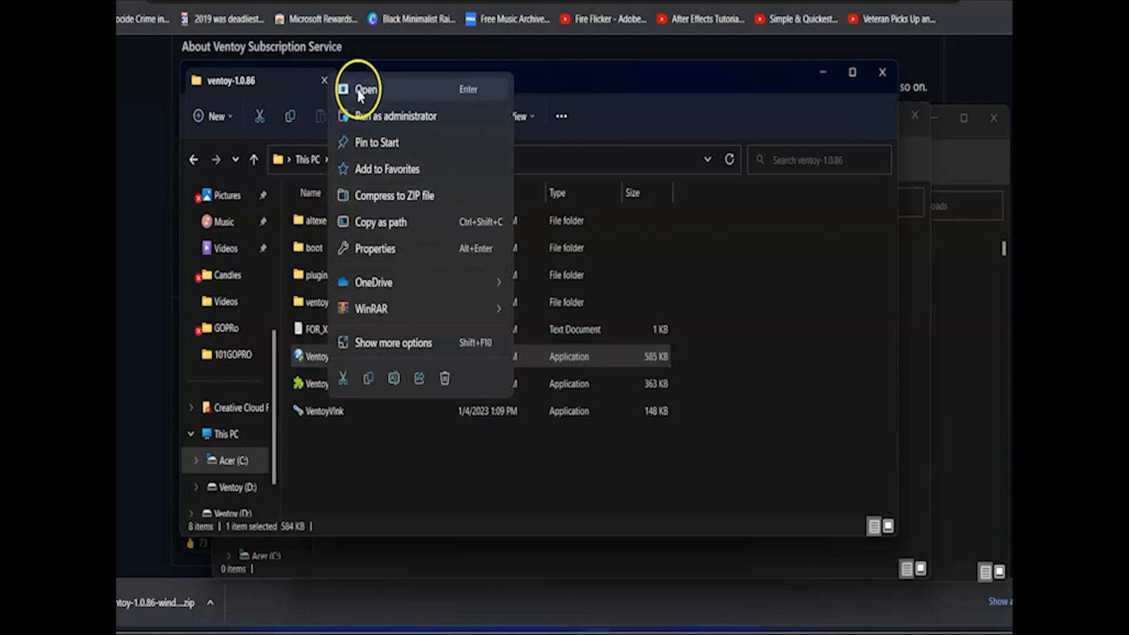
pyautogui.click(360, 93)
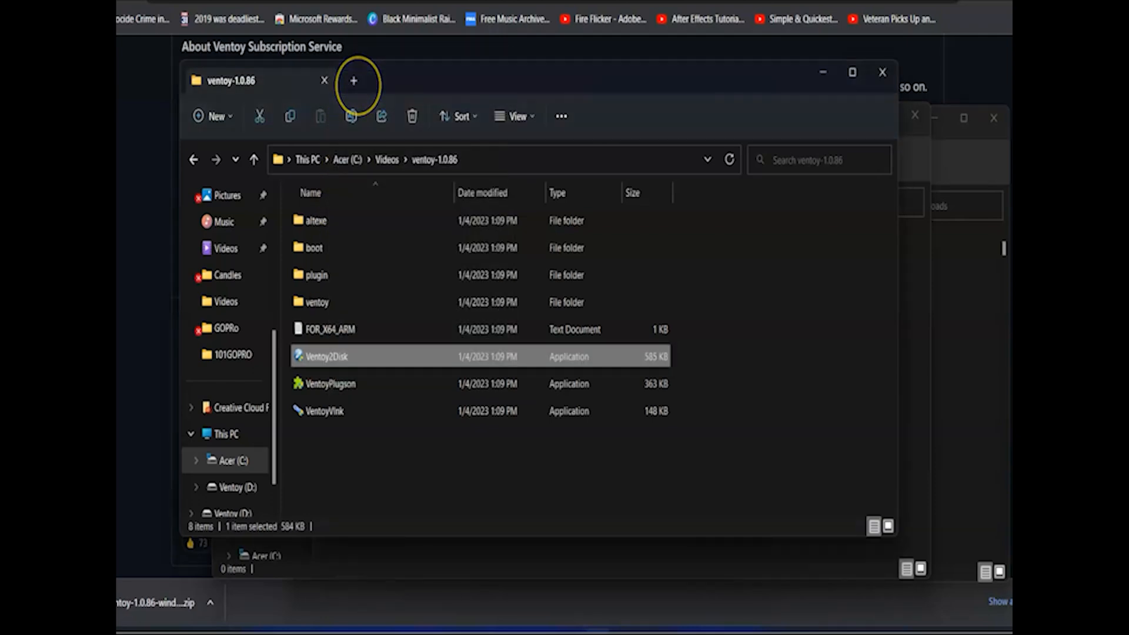
pyautogui.click(513, 454)
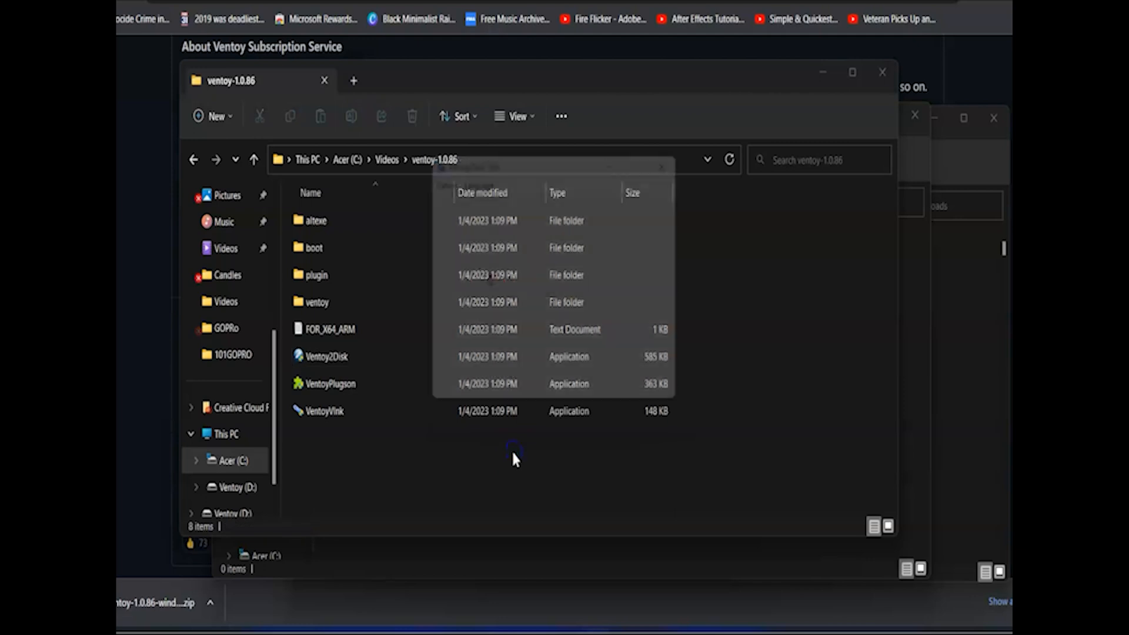
# Select the D: [64GB] USB SanDisk 3.2Gen1 device and review the Option and Language menus without changing anything.
pyautogui.click(656, 230)
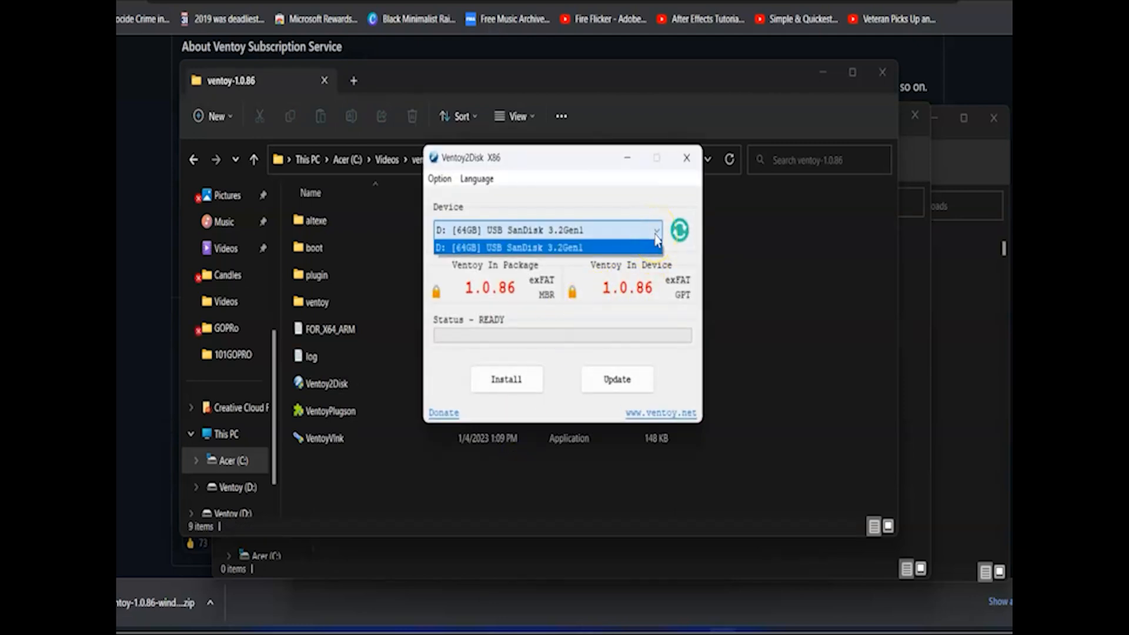
pyautogui.click(657, 236)
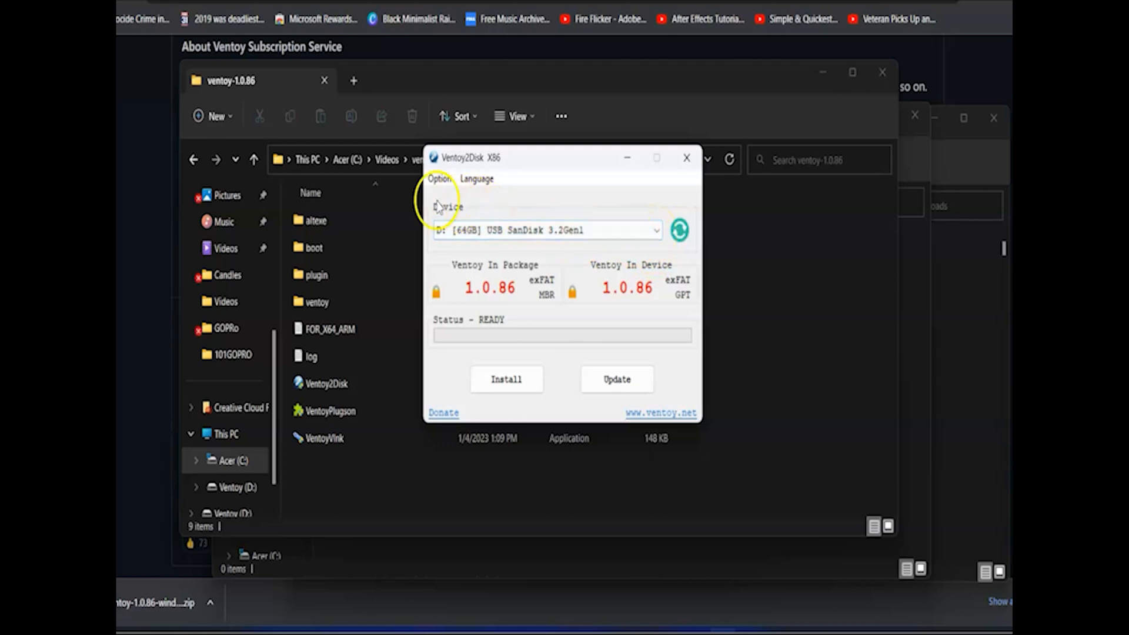
pyautogui.click(440, 179)
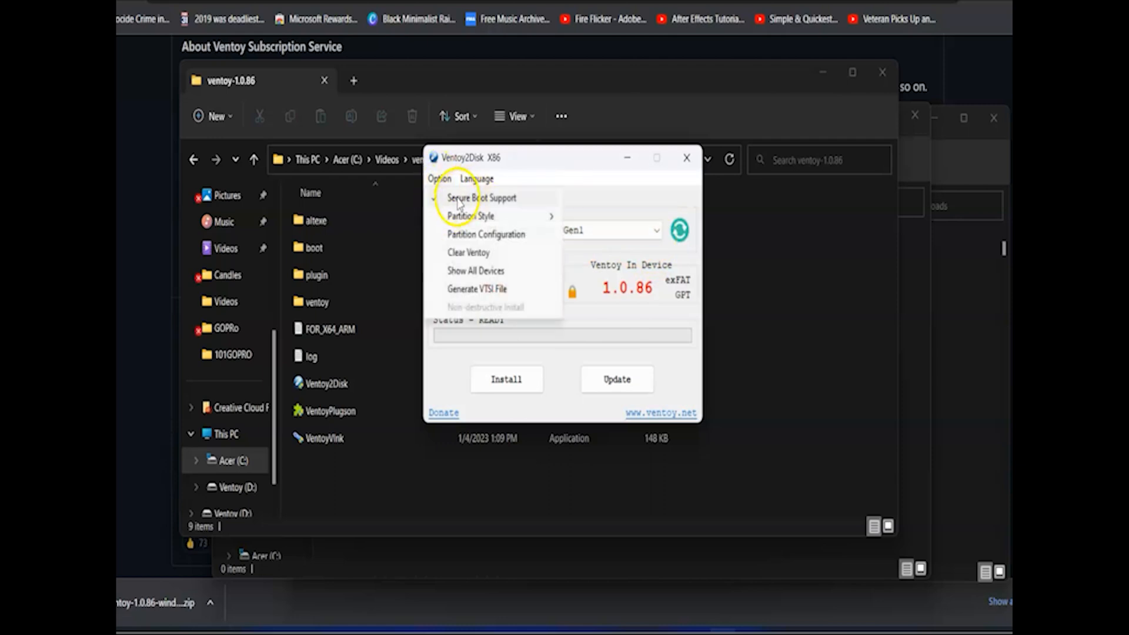
pyautogui.moveTo(463, 227)
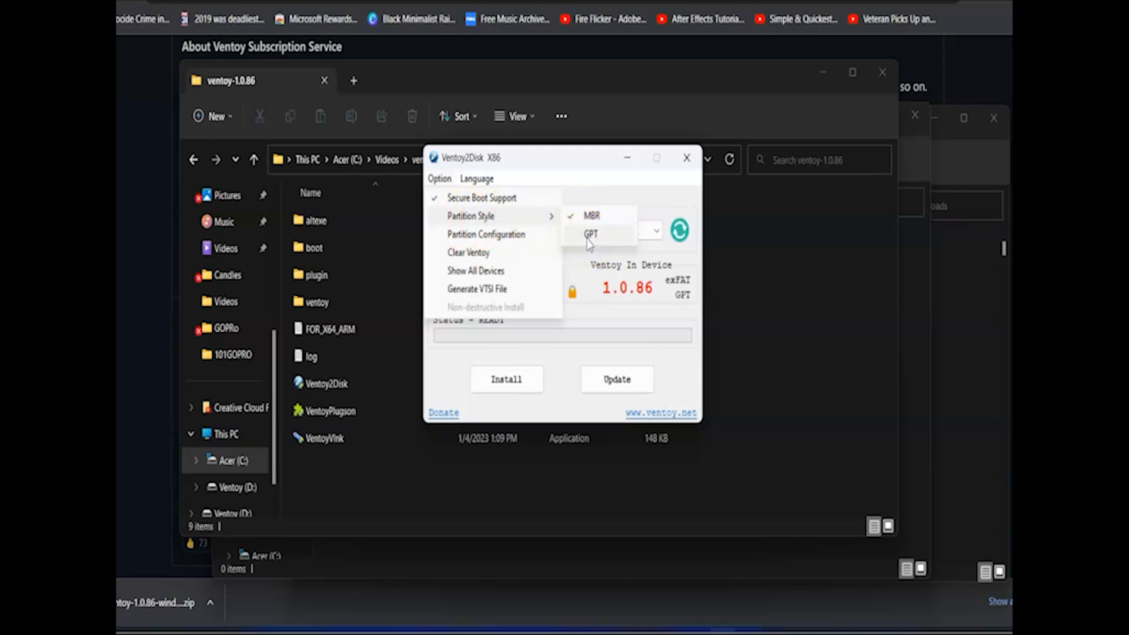
pyautogui.click(477, 178)
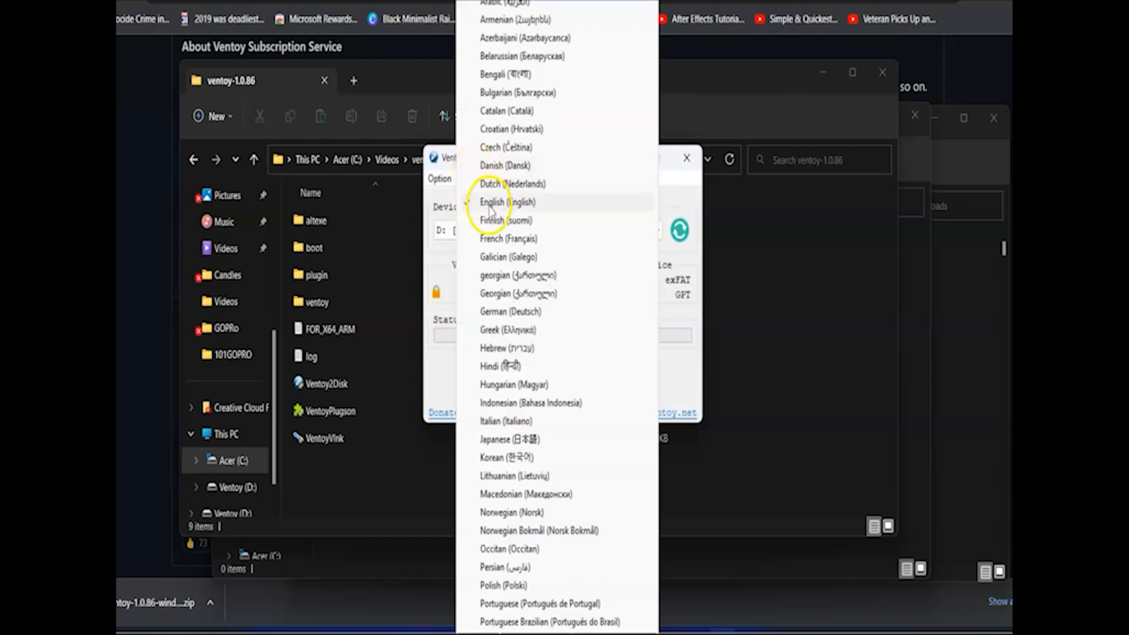
pyautogui.click(674, 193)
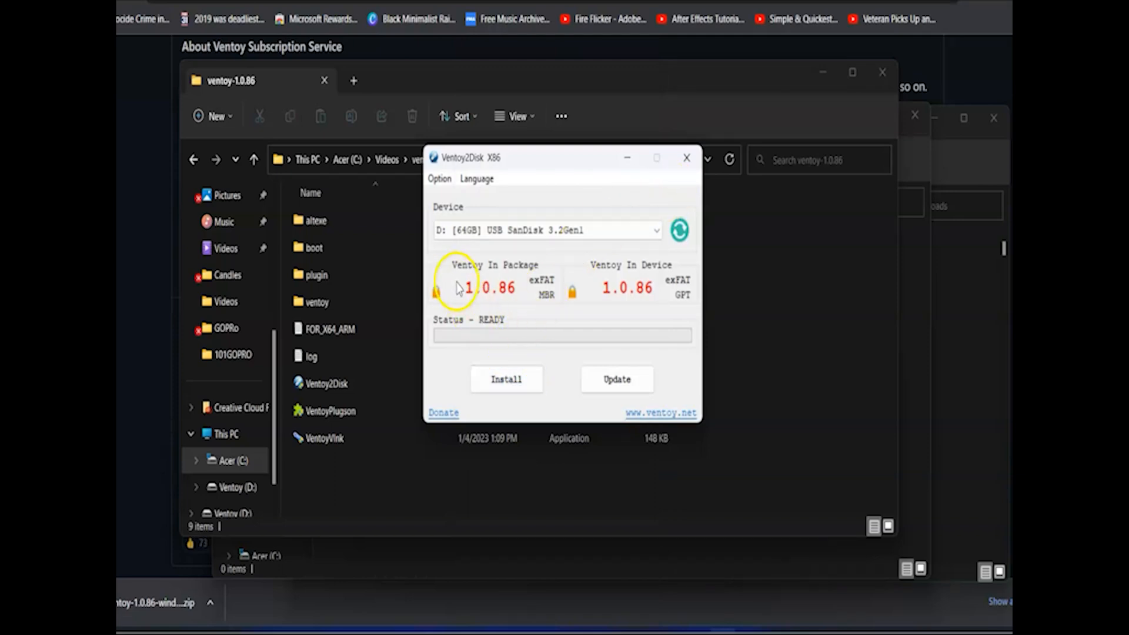
# Update Ventoy on the USB device and confirm the upgrade.
pyautogui.click(622, 383)
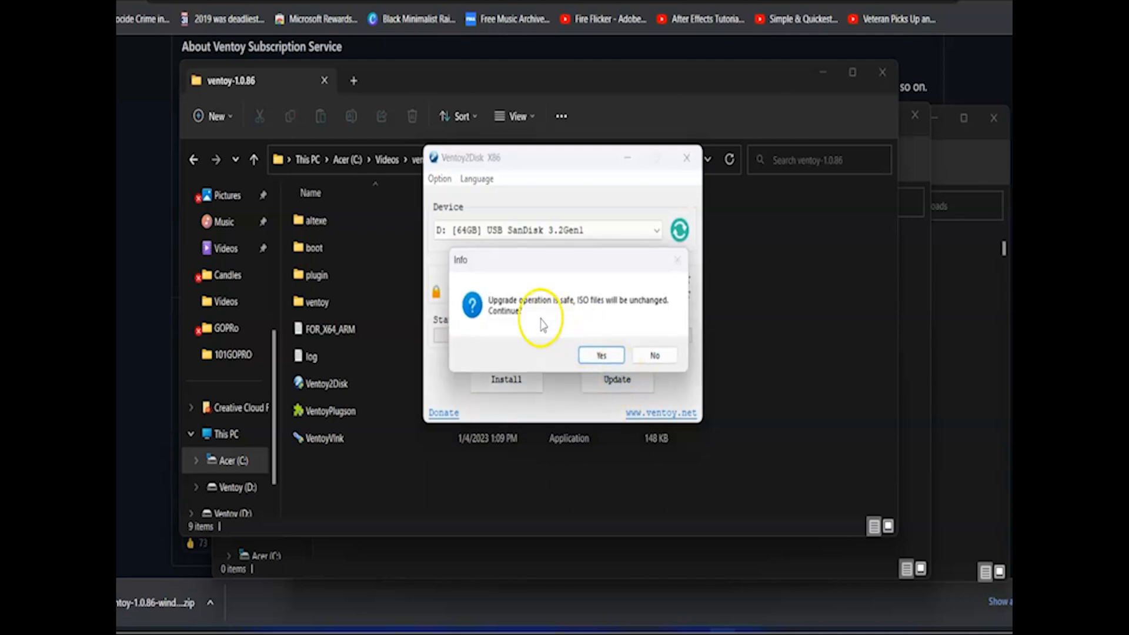
pyautogui.click(598, 356)
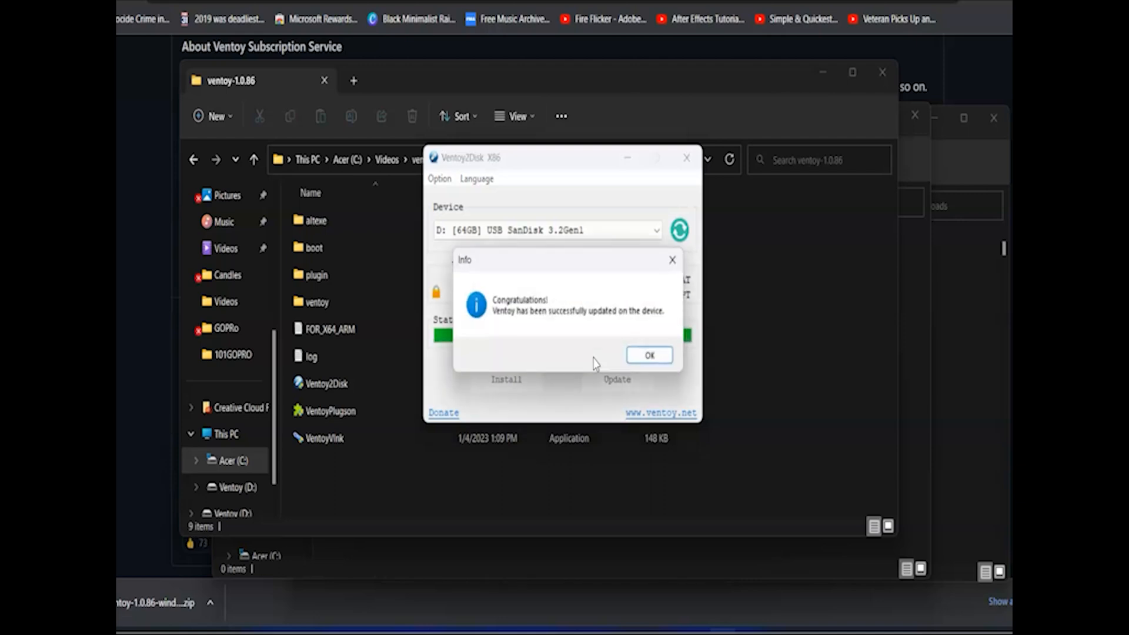
pyautogui.click(650, 355)
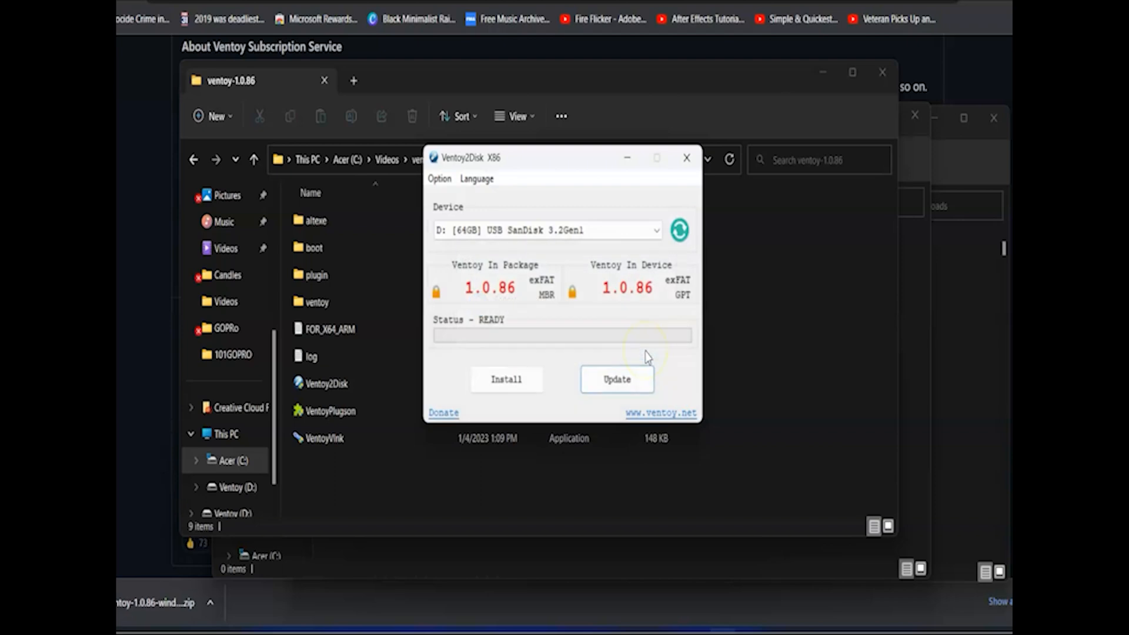
# Run a fresh Ventoy install on the USB device, entering YES and confirming both data-loss warnings.
pyautogui.click(508, 387)
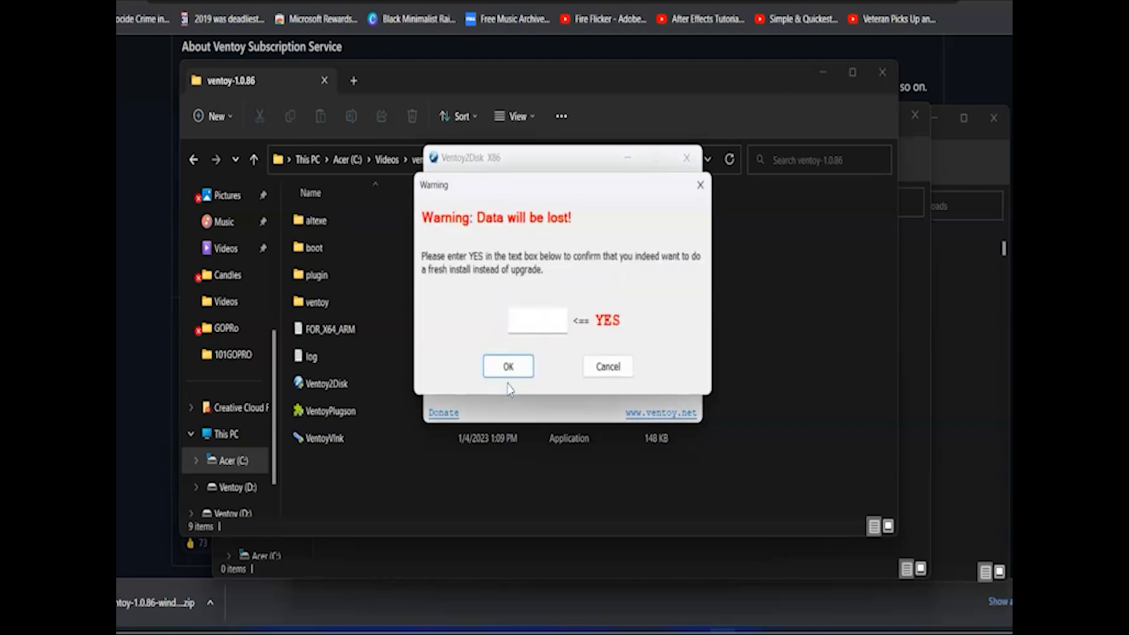
pyautogui.click(517, 320)
pyautogui.write('YES')
pyautogui.click(509, 369)
pyautogui.click(601, 357)
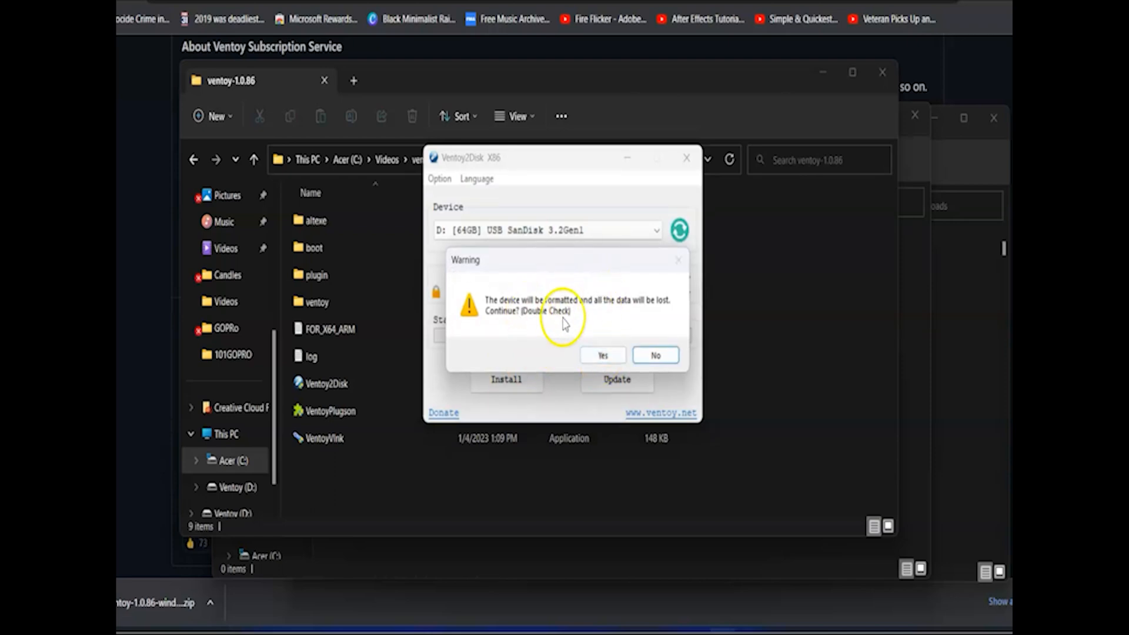
pyautogui.click(604, 357)
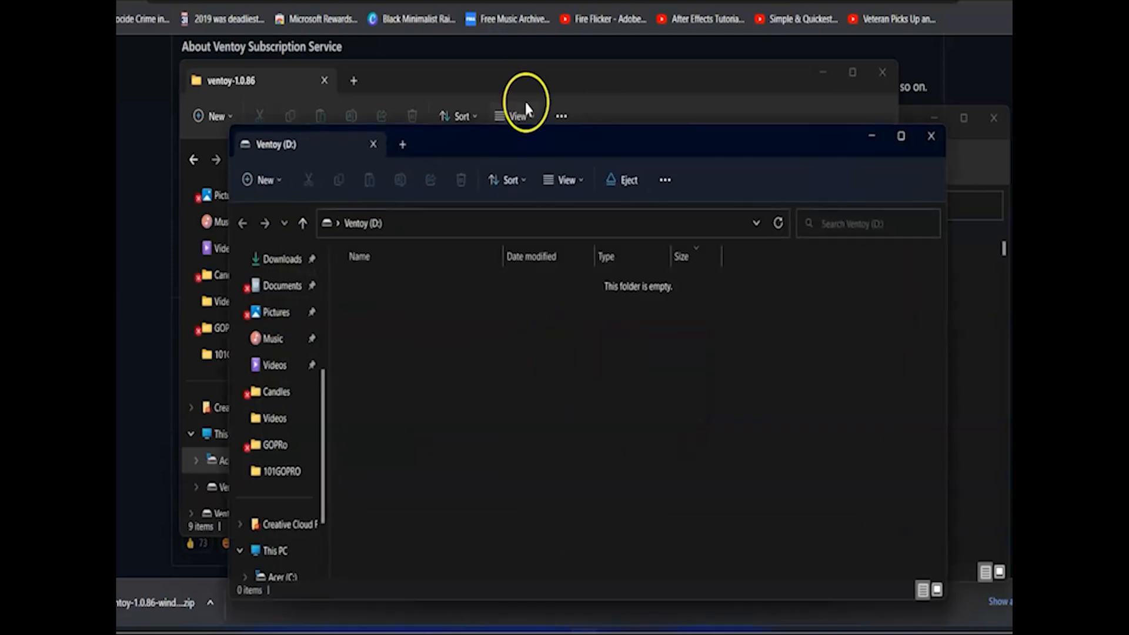
# Move the Ventoy (D:) window aside and acknowledge the successful installation message.
pyautogui.moveTo(520, 144); pyautogui.dragTo(860, 94)
pyautogui.click(518, 269)
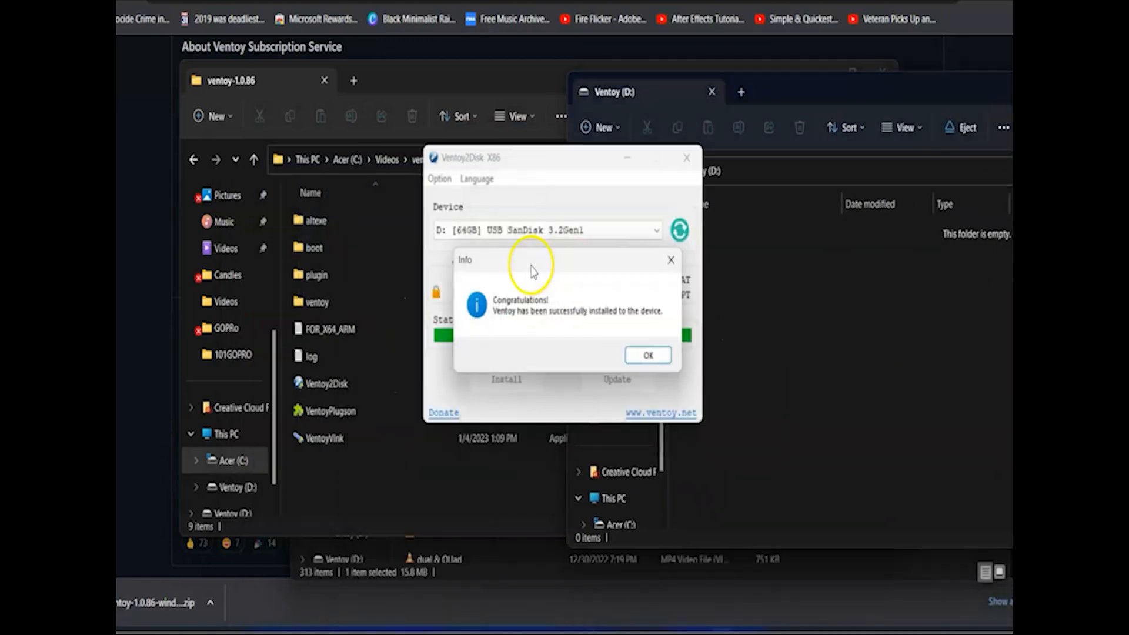
pyautogui.click(648, 356)
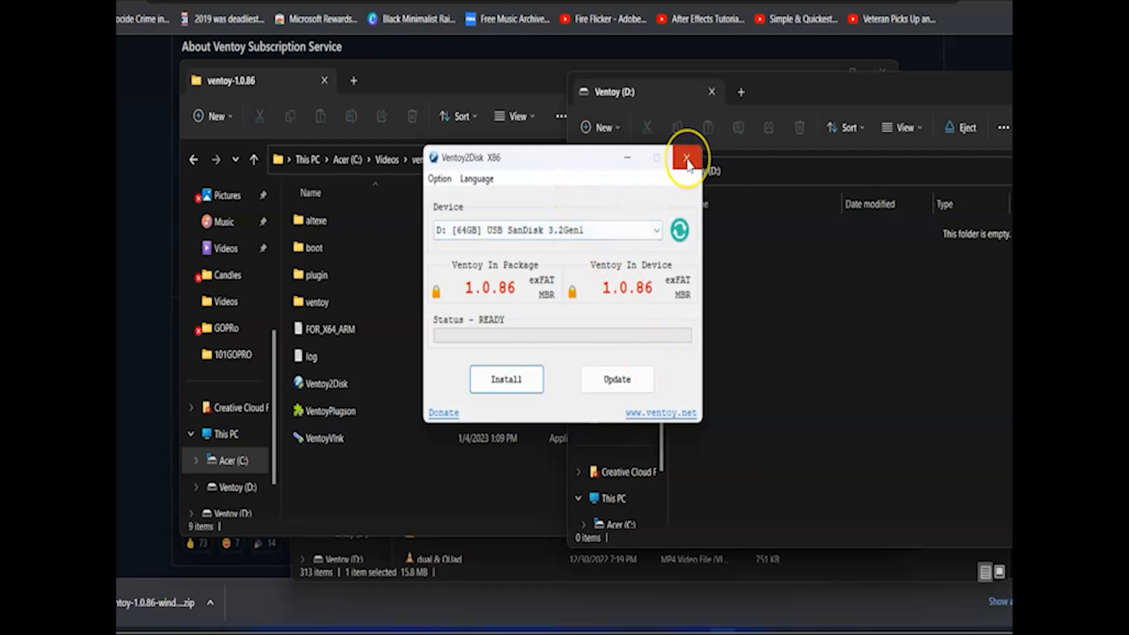
# Close Ventoy2Disk and copy the selected file onto the Ventoy (D:) drive.
pyautogui.click(687, 160)
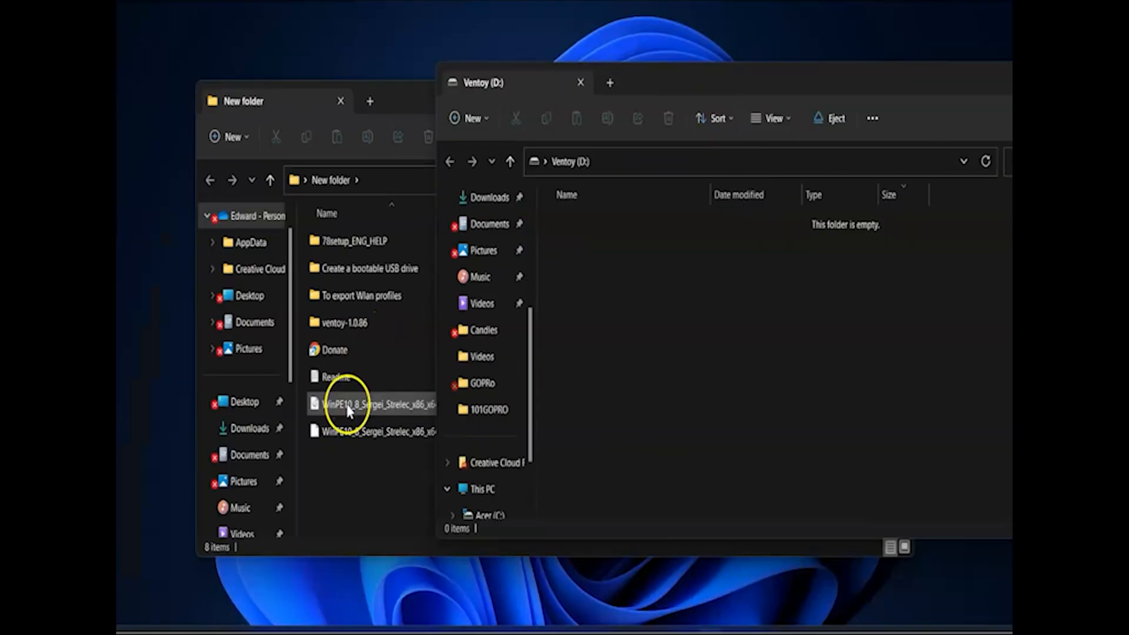
pyautogui.click(347, 406)
pyautogui.moveTo(347, 408); pyautogui.dragTo(647, 309)
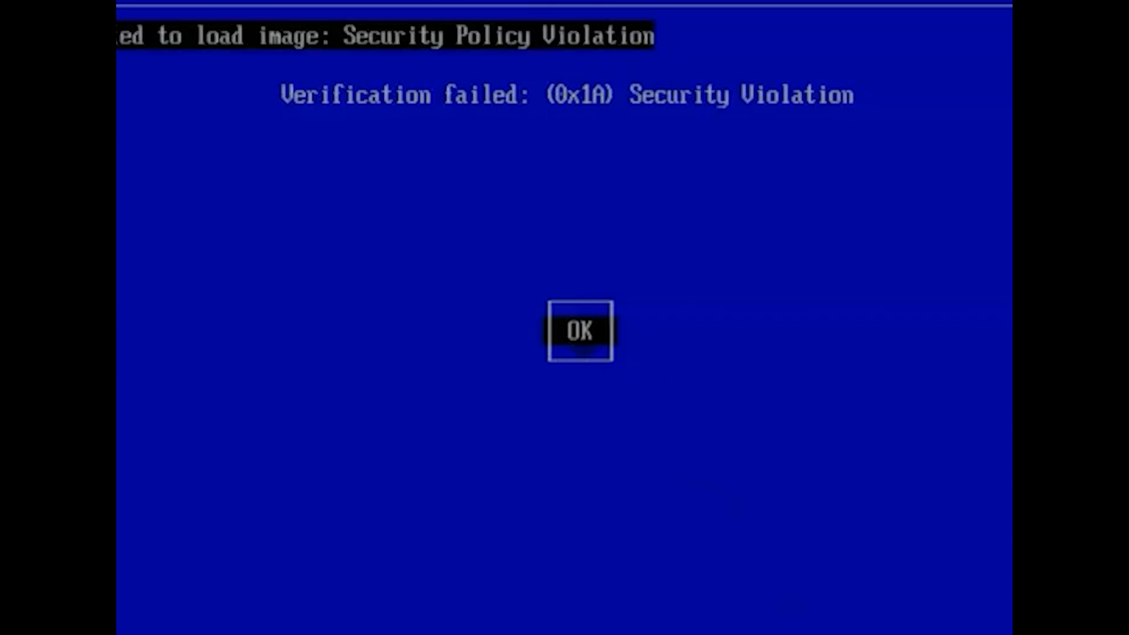
# Dismiss the Secure Boot violation, enter MOK management and choose Enroll key from disk.
pyautogui.press('Return')
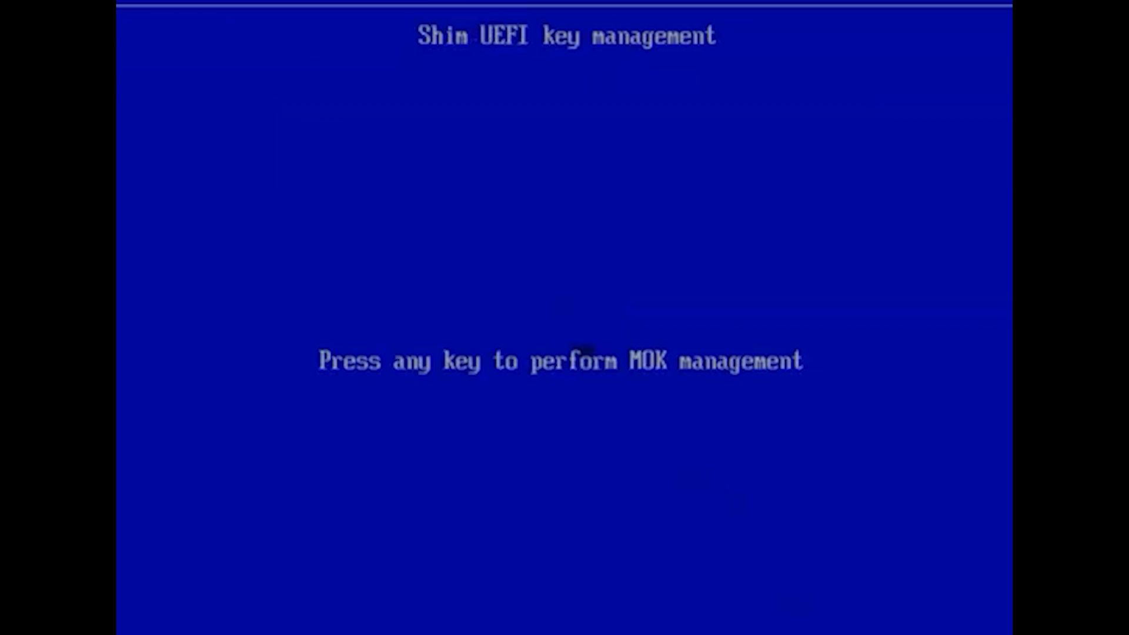
pyautogui.press('Return')
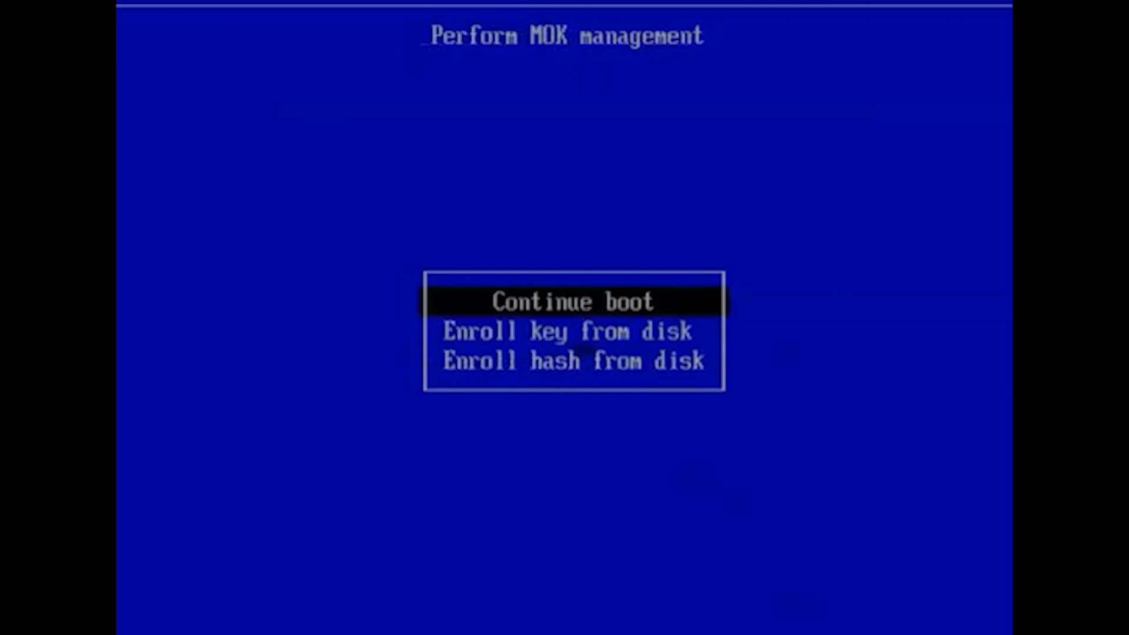
pyautogui.press('Down')
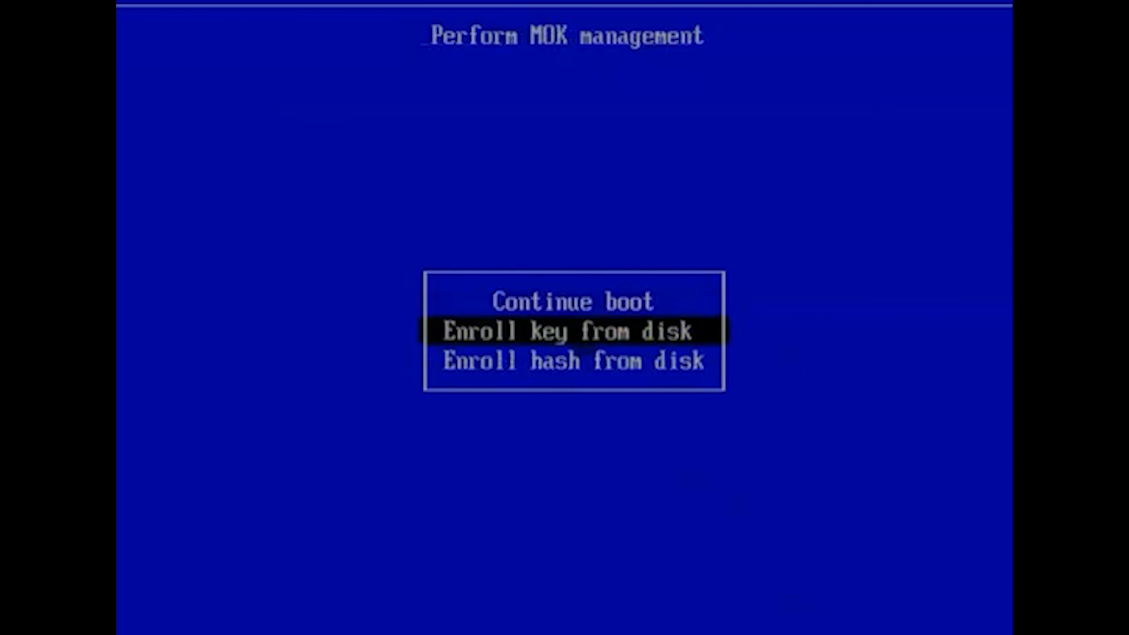
pyautogui.press('Return')
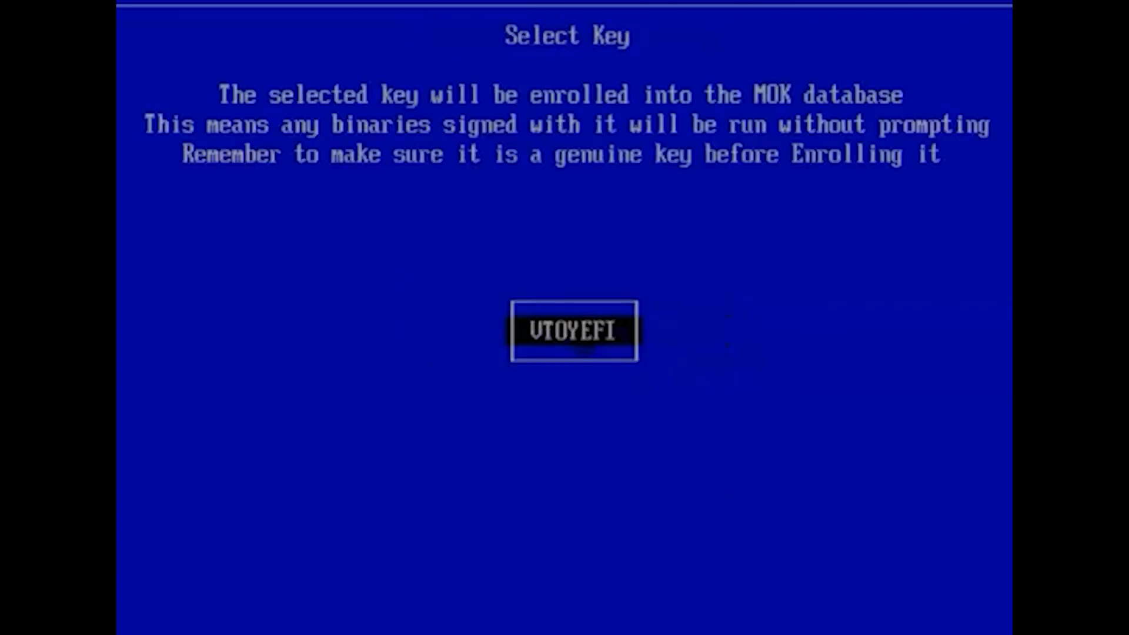
# Open the VTOYEFI volume and select ENROLL_THIS_KEY_IN_MOKMANAGER.cer as the key to enroll.
pyautogui.press('Return')
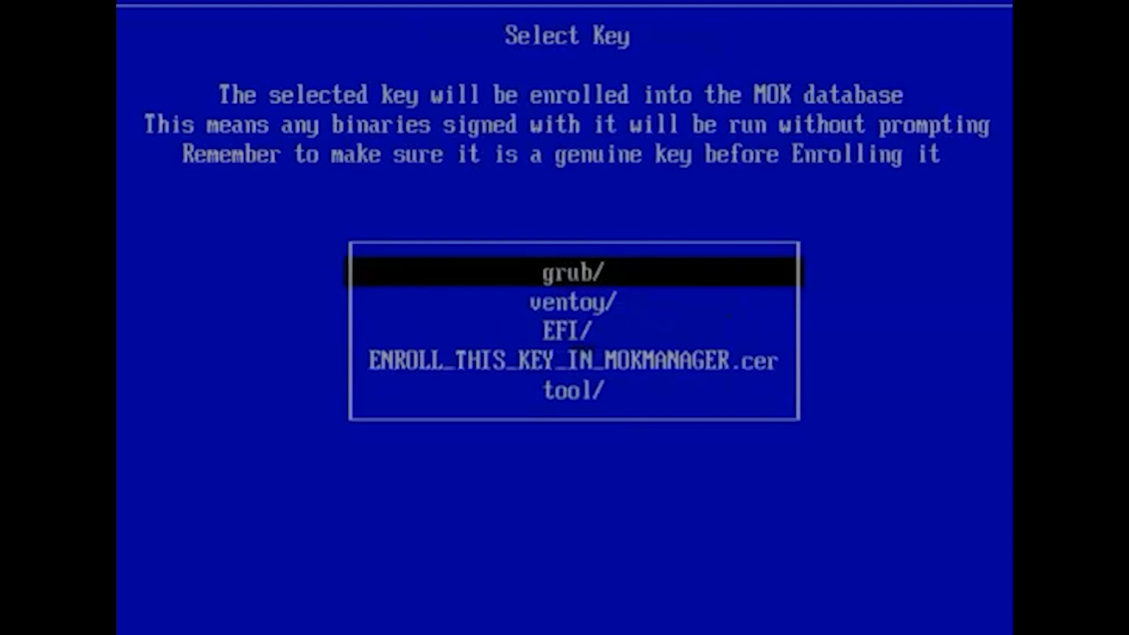
pyautogui.press('Down')
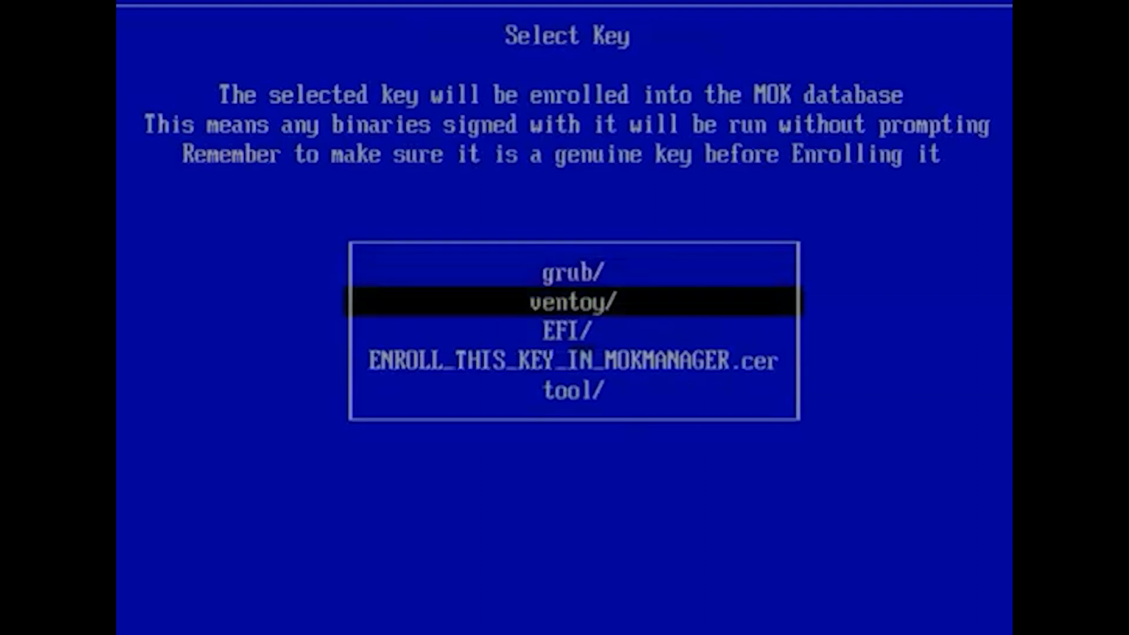
pyautogui.press('Down')
pyautogui.press('Down')
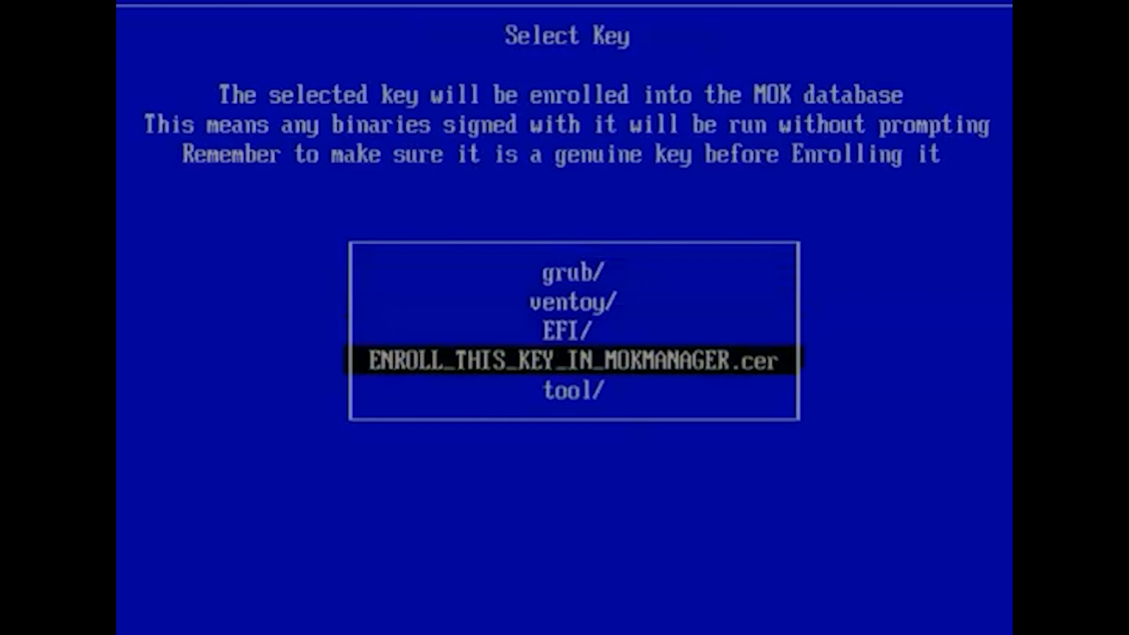
pyautogui.press('Return')
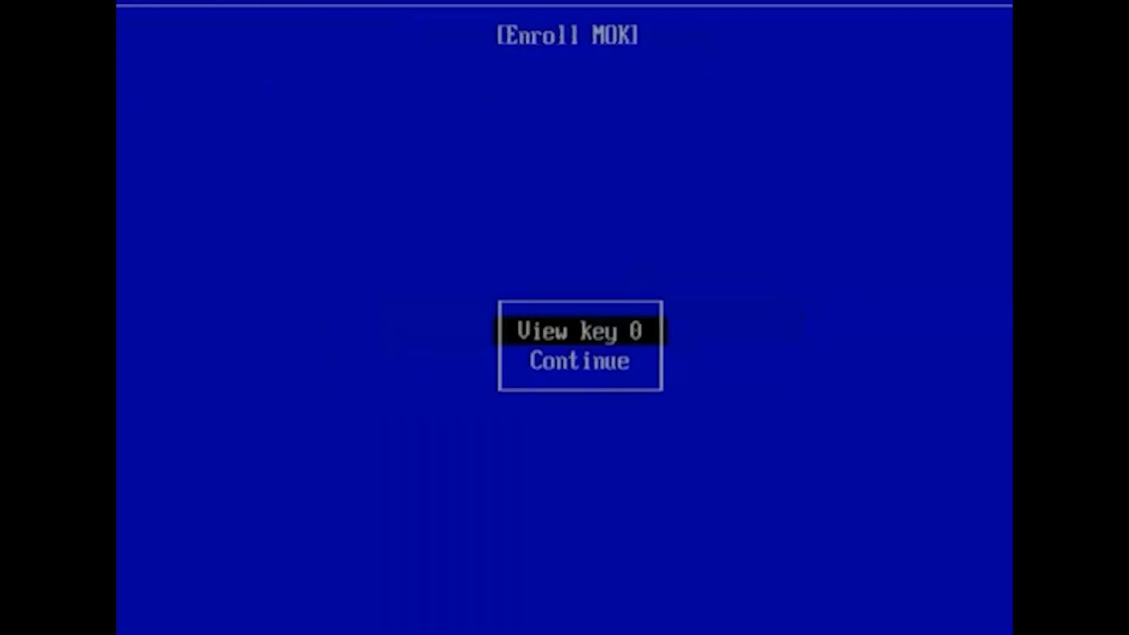
# Continue the enrollment, confirm enrolling the key with Yes, and dismiss the following verification error.
pyautogui.press('Down')
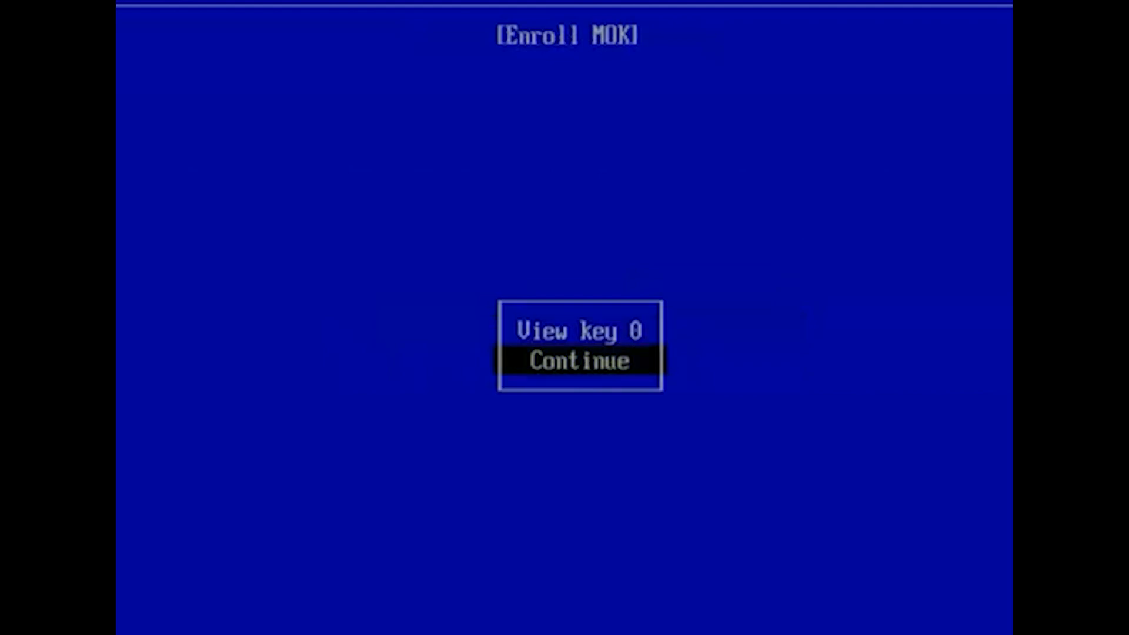
pyautogui.press('Return')
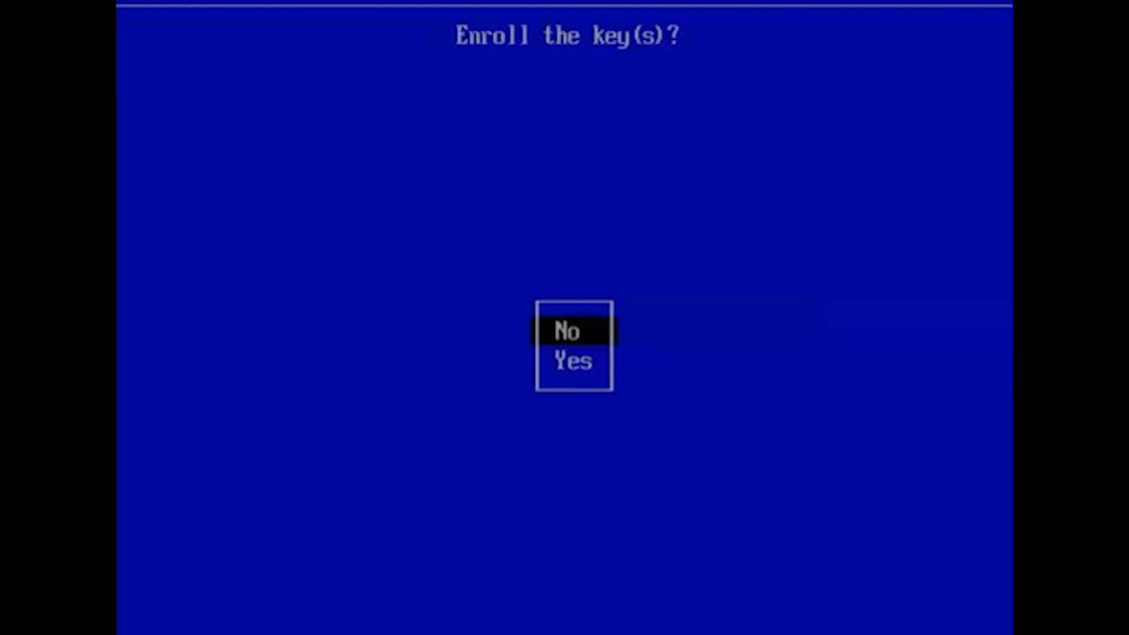
pyautogui.press('Down')
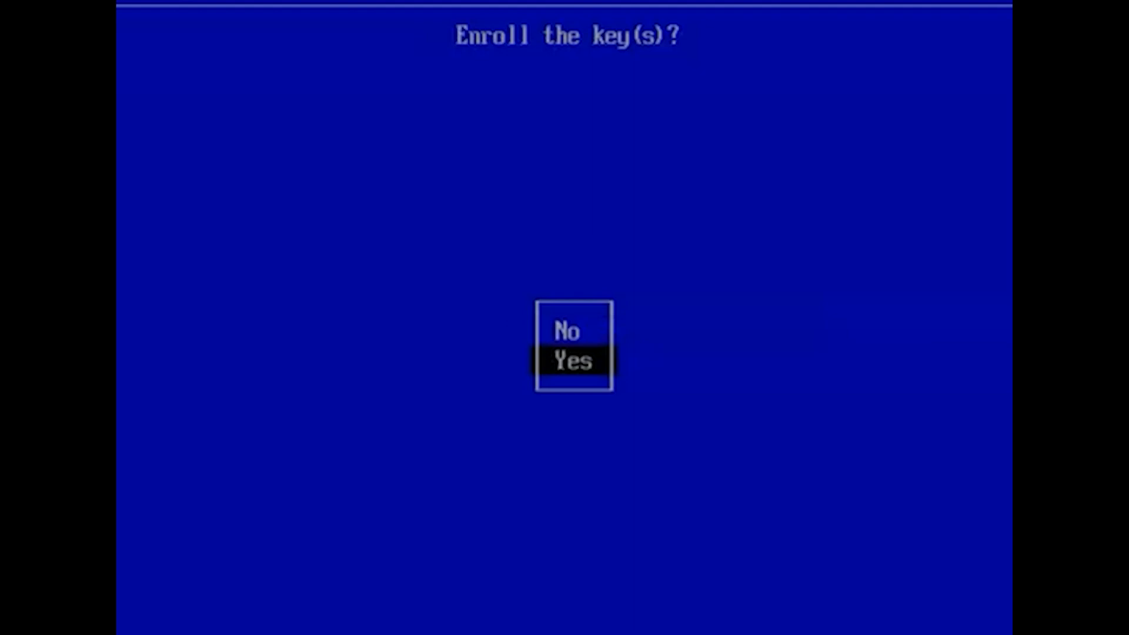
pyautogui.press('Return')
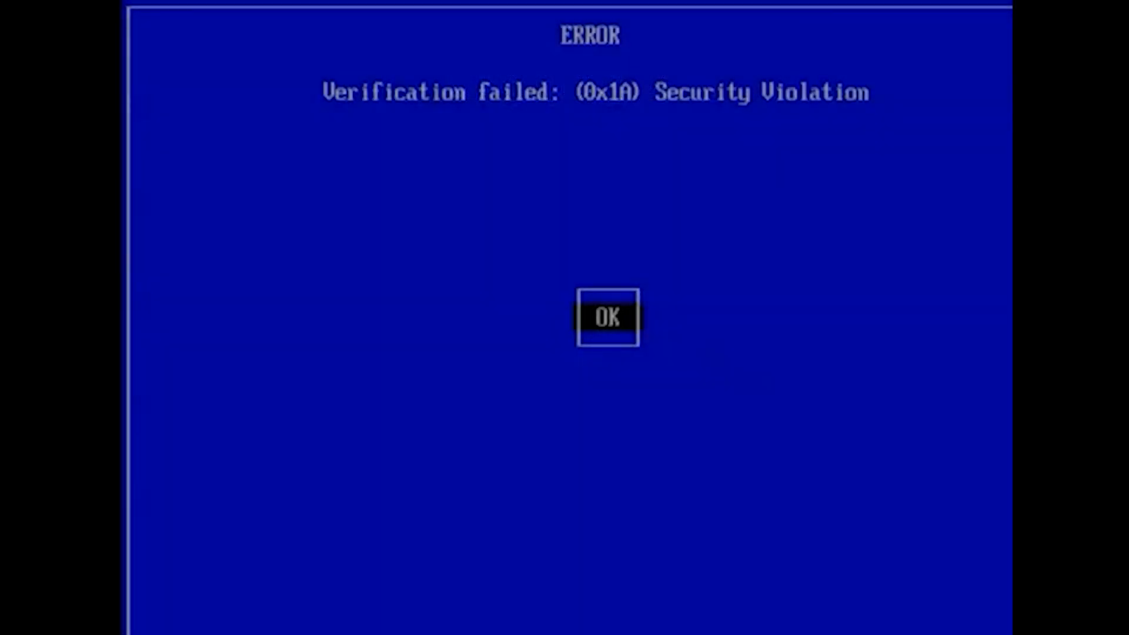
pyautogui.press('Return')
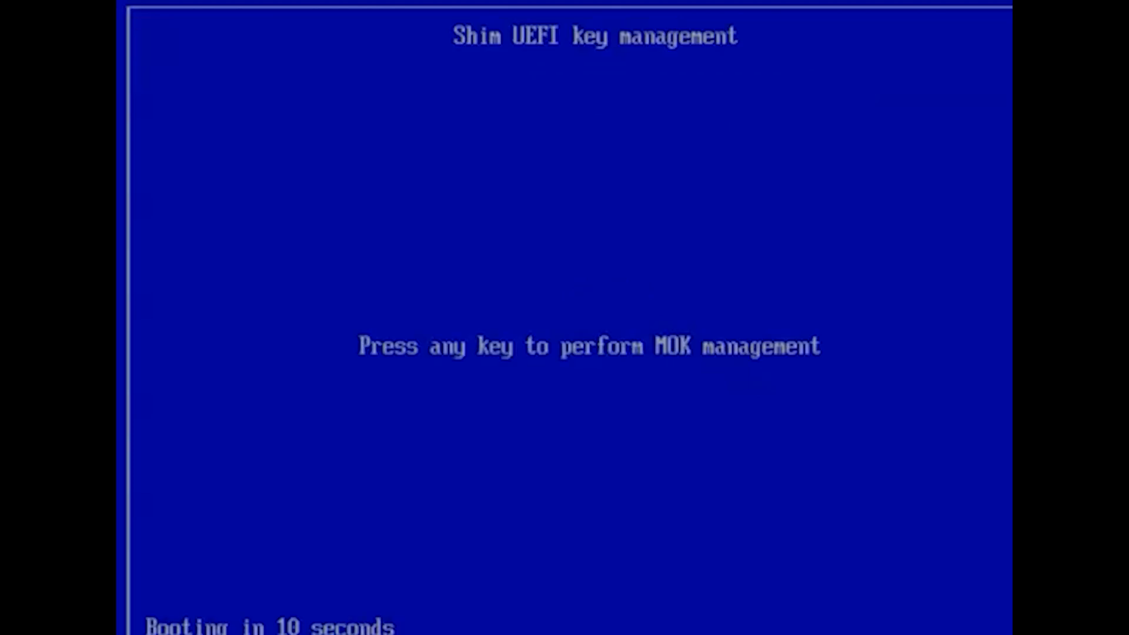
# Enter MOK management, choose Enroll hash from disk, and open the VTOYEFI volume.
pyautogui.press('Return')
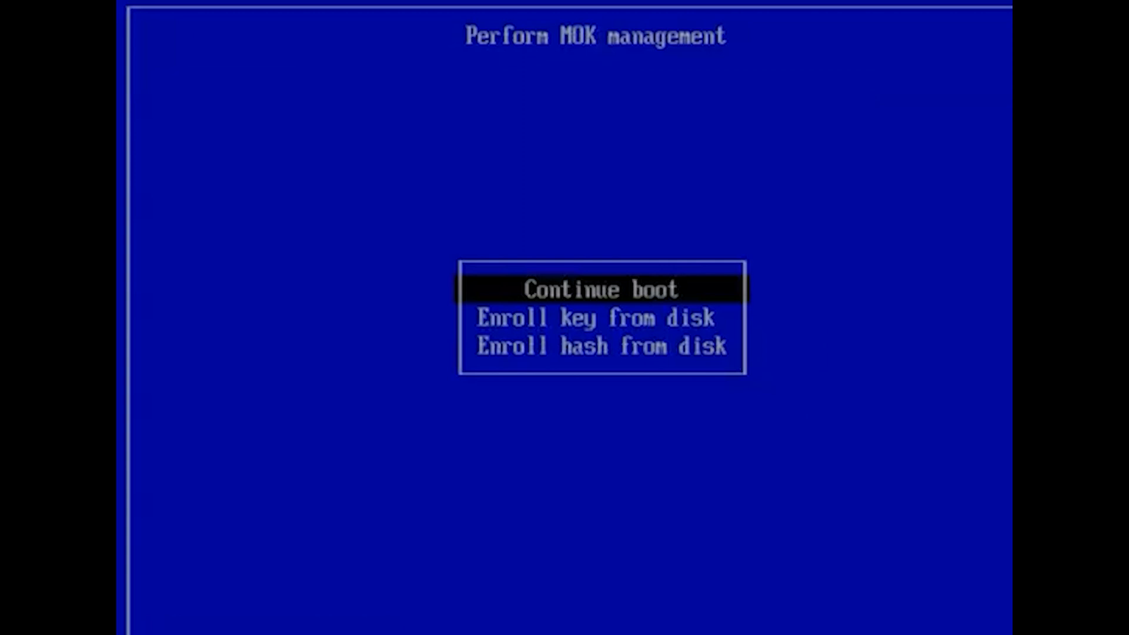
pyautogui.press('Down')
pyautogui.press('Down')
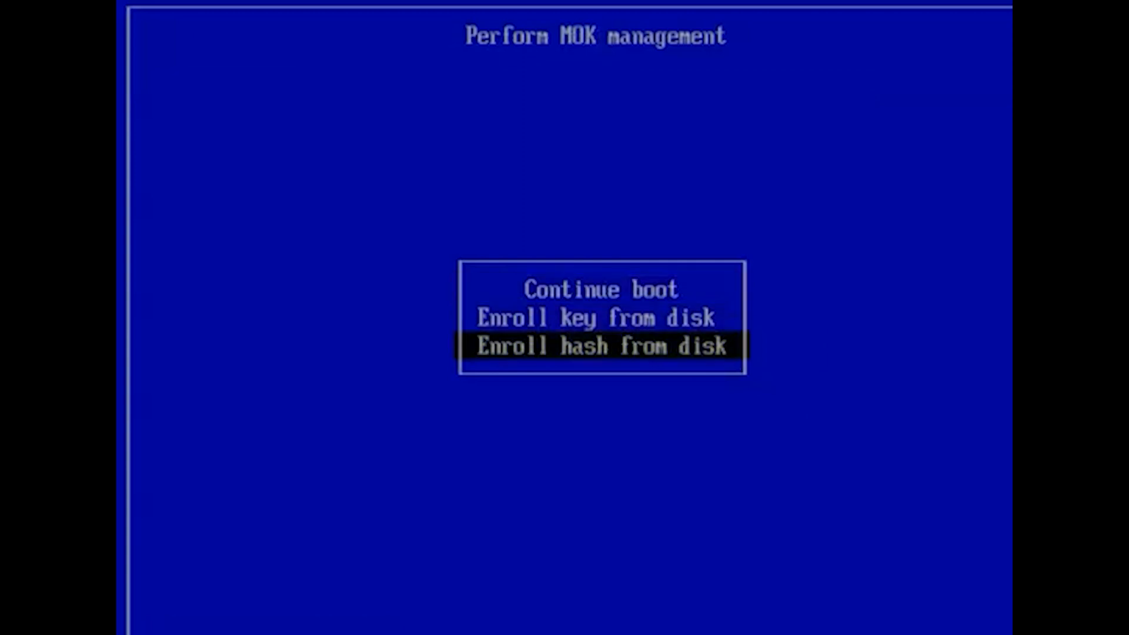
pyautogui.press('Return')
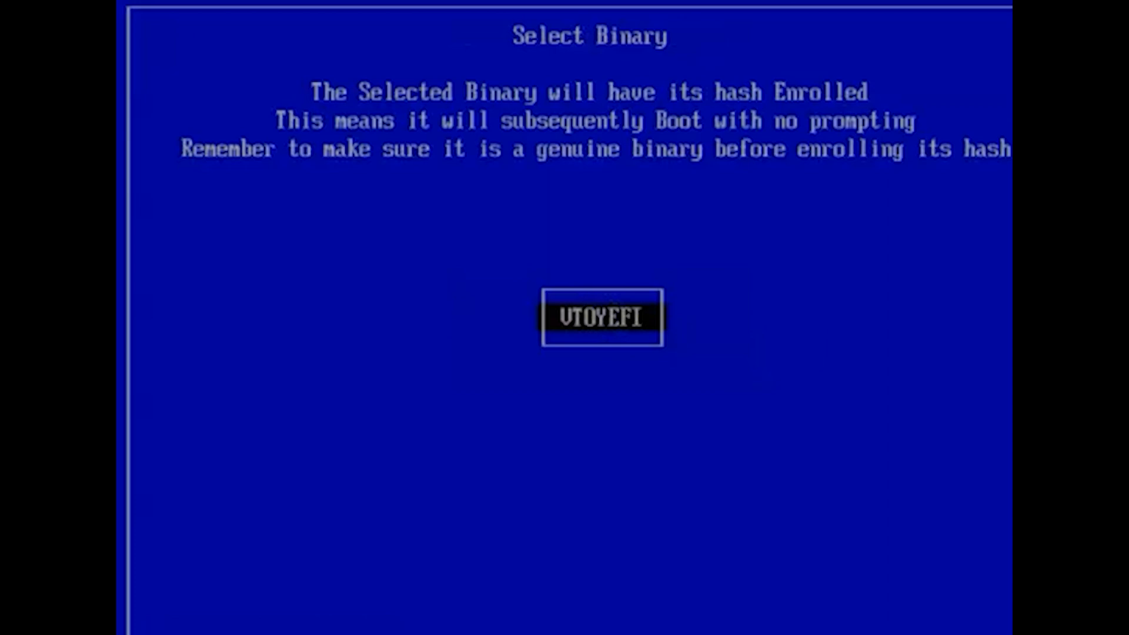
pyautogui.press('Return')
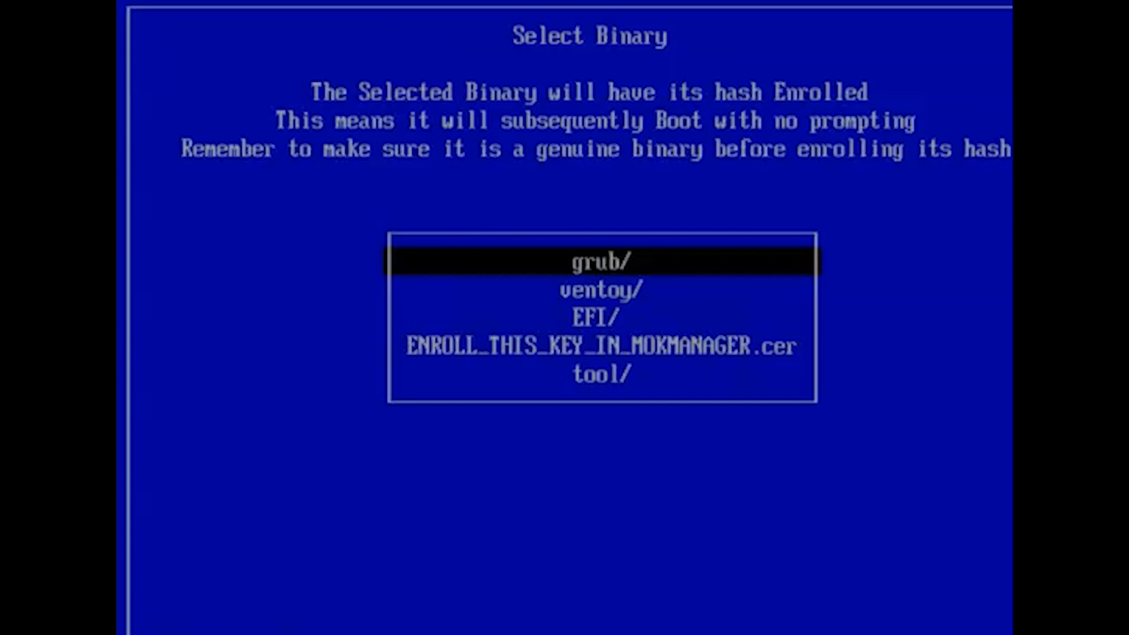
# Browse into the EFI/BOOT folder and select grubx64.efi as the binary whose hash to enroll.
pyautogui.press('Down')
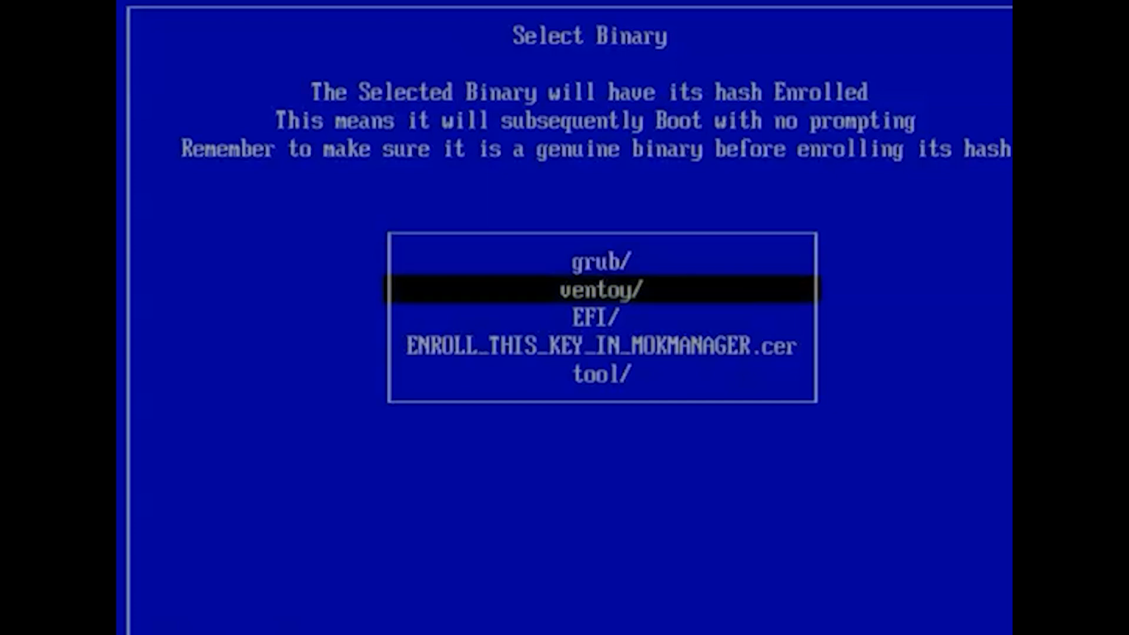
pyautogui.press('Down')
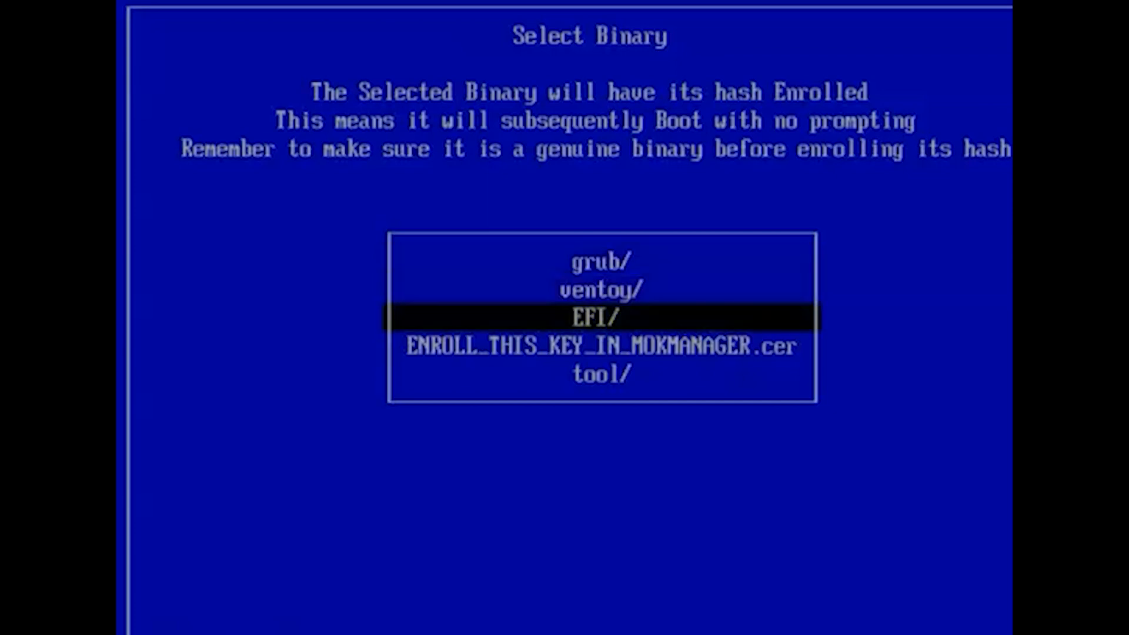
pyautogui.press('Return')
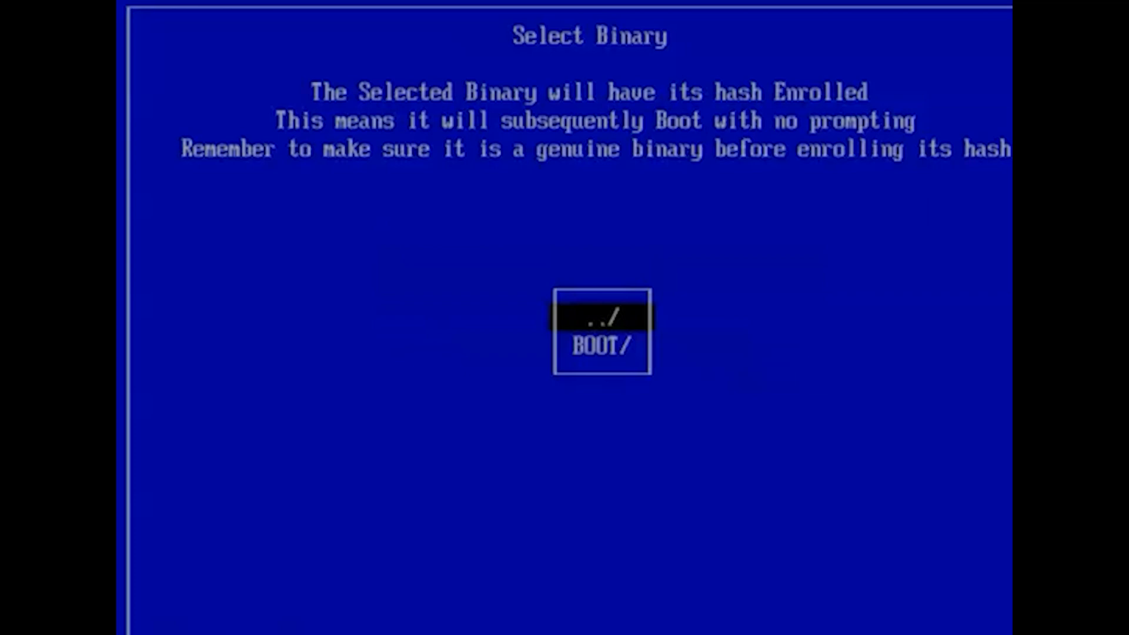
pyautogui.press('Down')
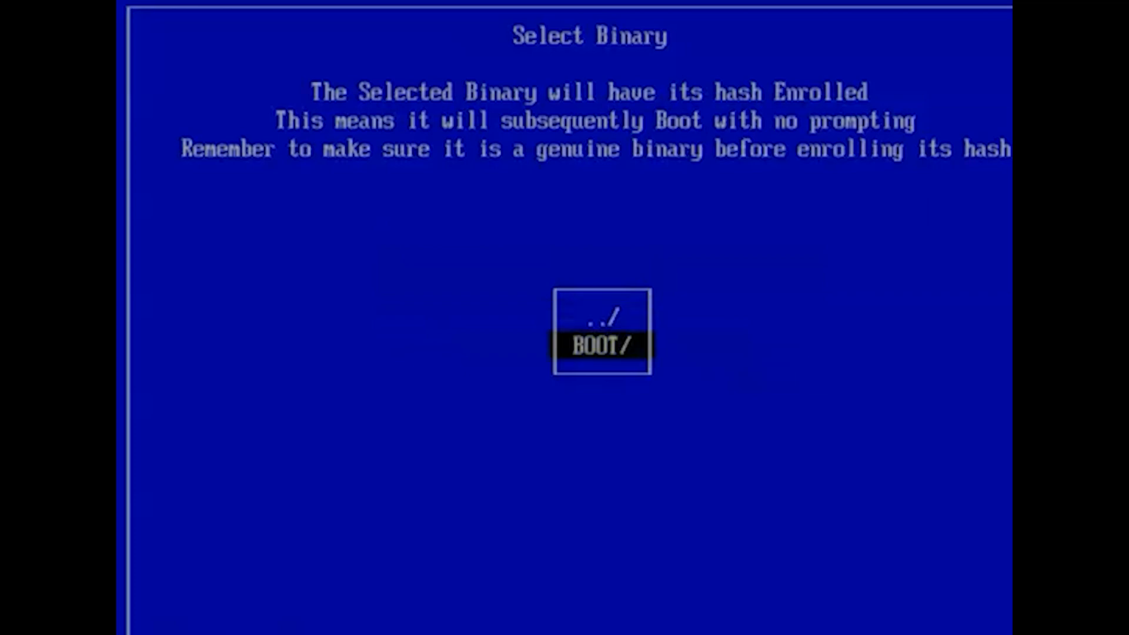
pyautogui.press('Return')
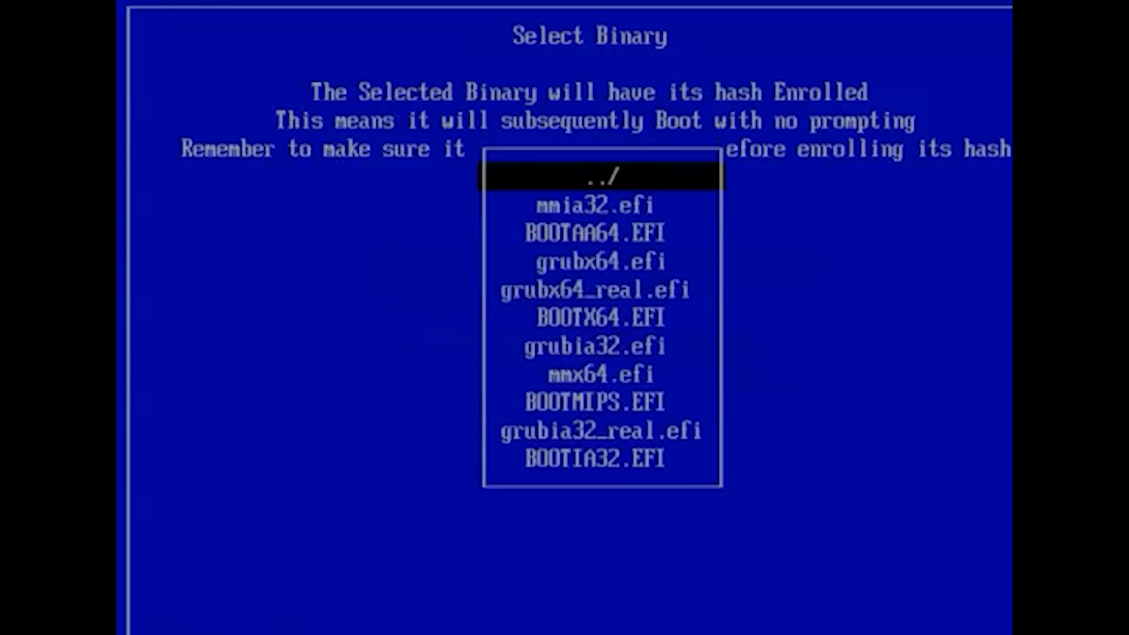
pyautogui.press('Down')
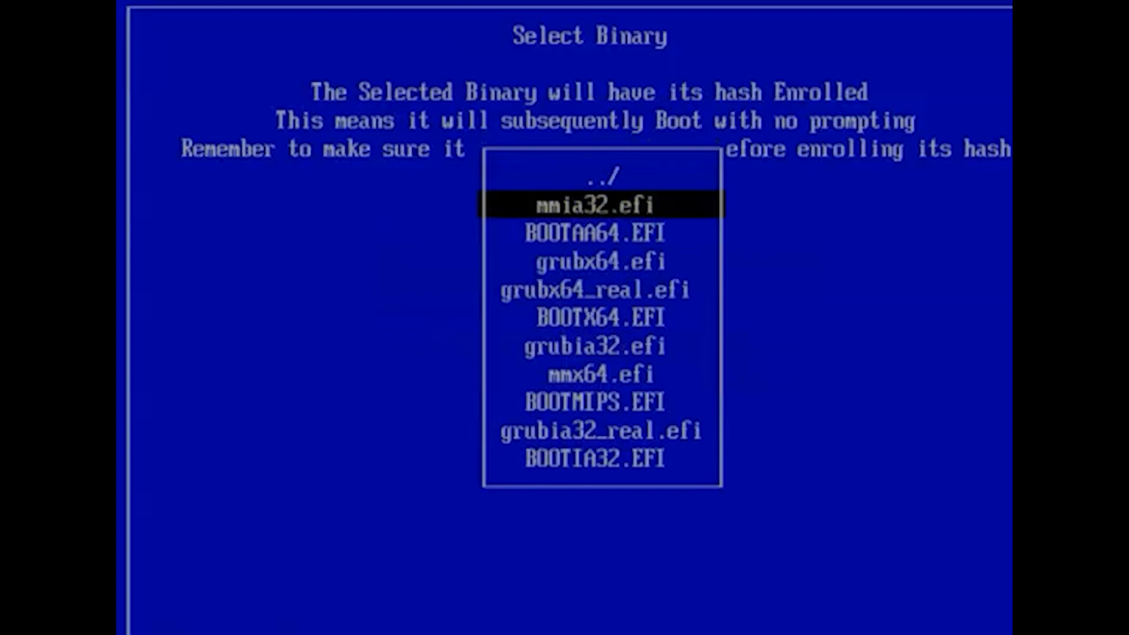
pyautogui.press('Down')
pyautogui.press('Down')
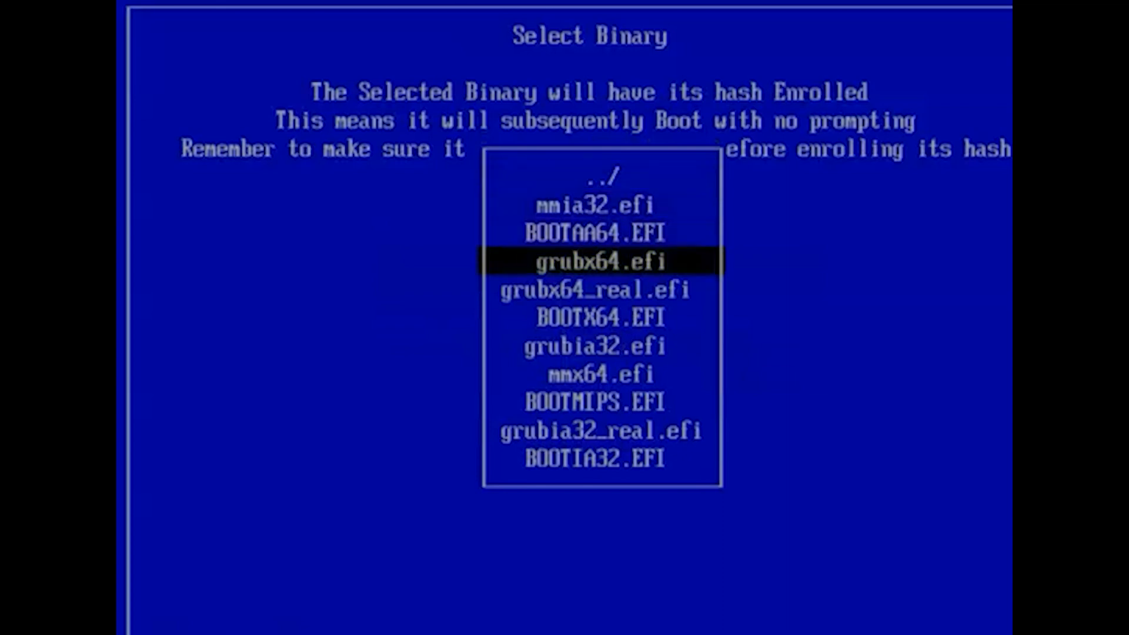
pyautogui.press('Return')
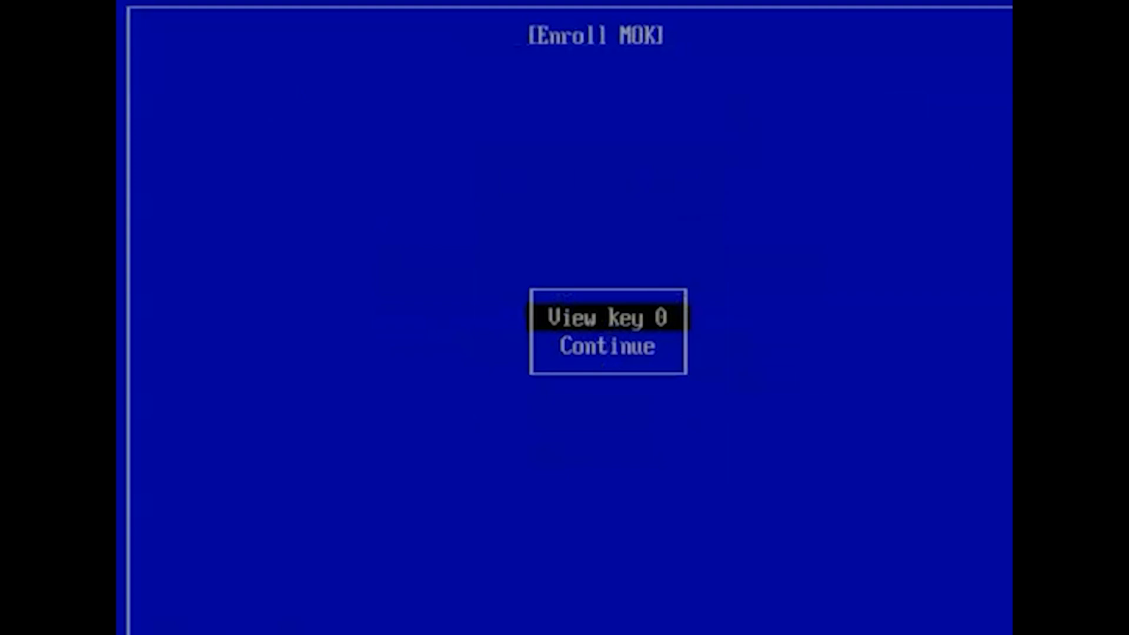
# Continue the enrollment and confirm enrolling the key with Yes.
pyautogui.press('Down')
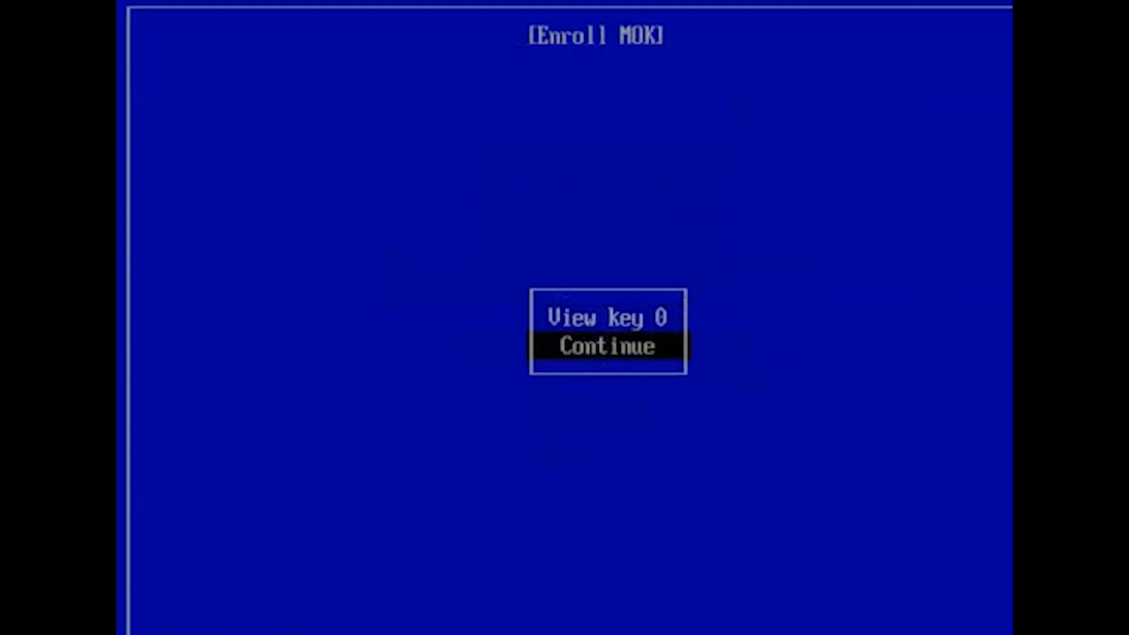
pyautogui.press('Return')
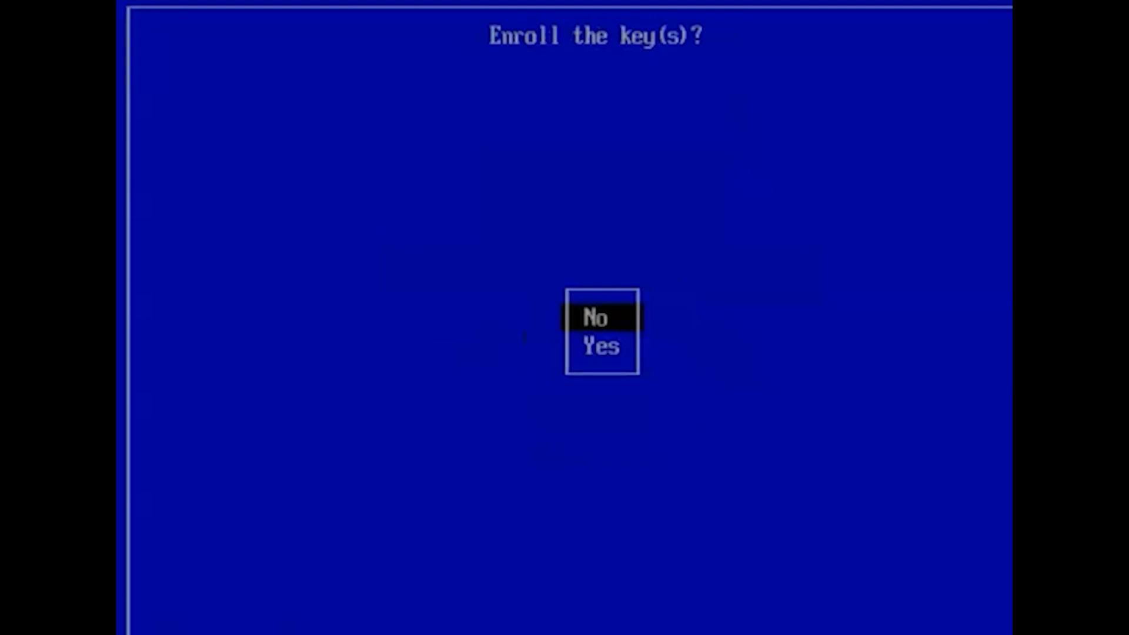
pyautogui.press('Down')
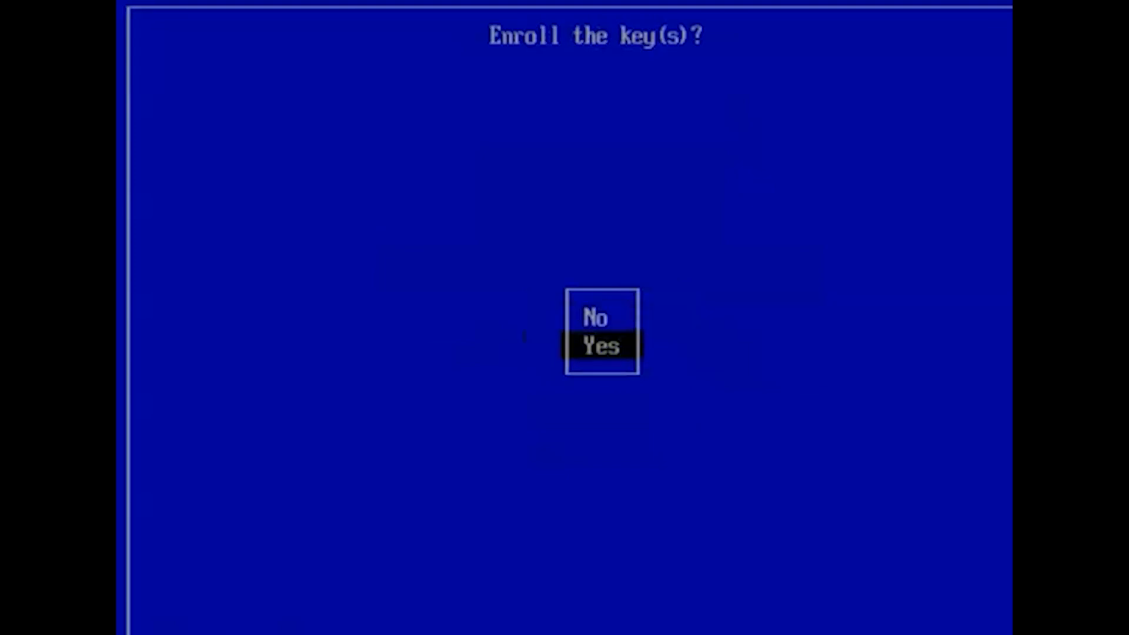
pyautogui.press('Return')
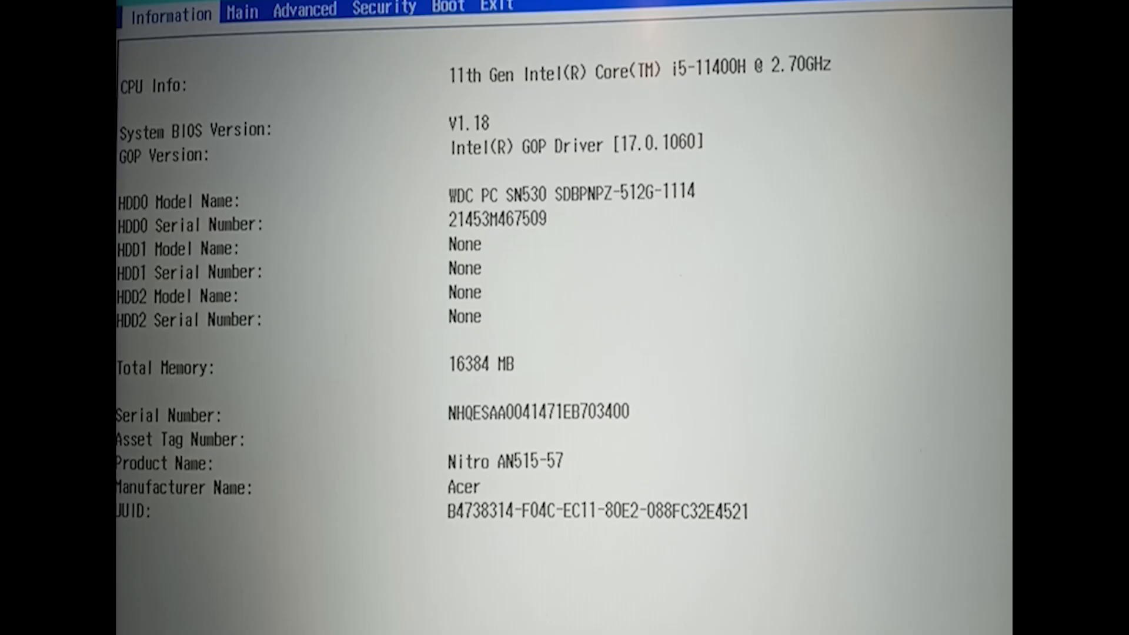
# Enter the BIOS setup and browse the Main, Security and Boot tabs to examine their settings.
pyautogui.press('Right')
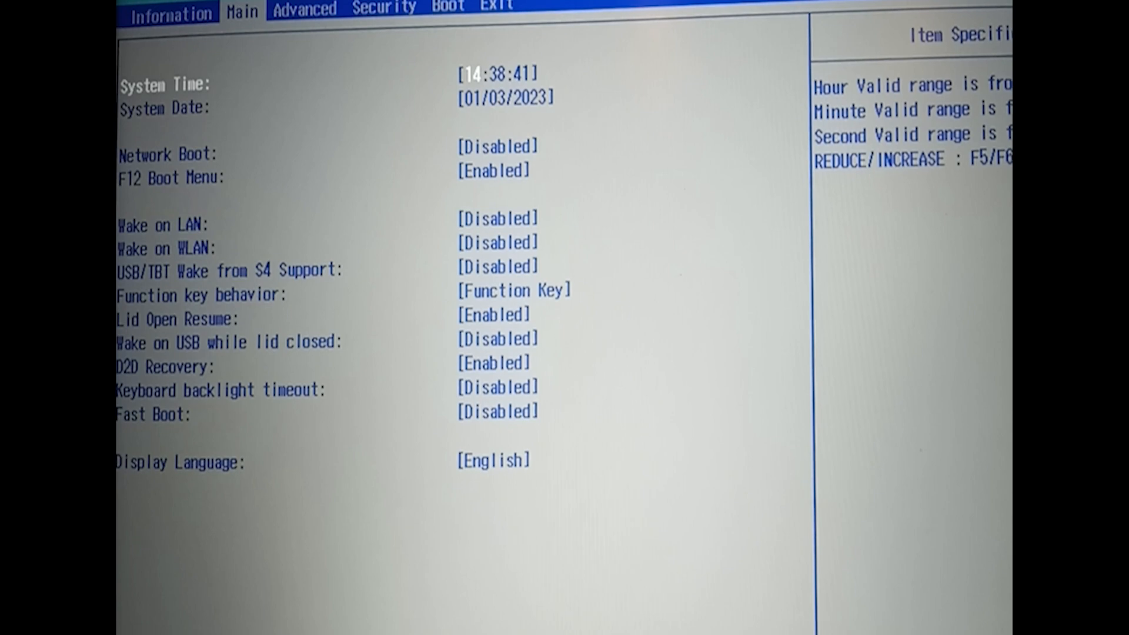
pyautogui.press('Right')
pyautogui.press('Right')
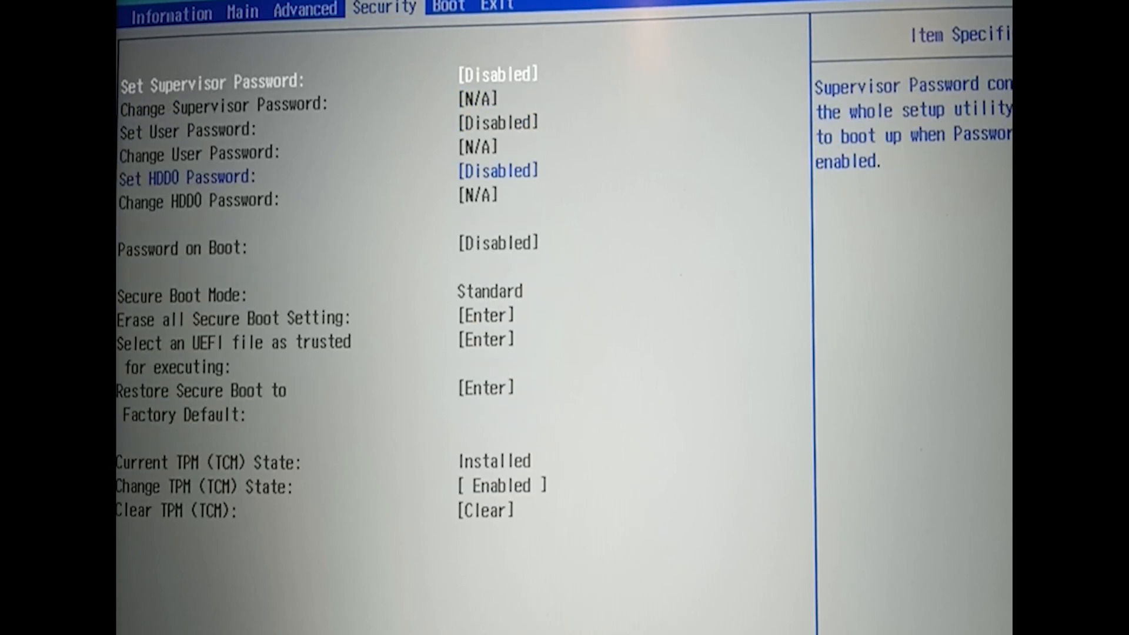
pyautogui.press('Right')
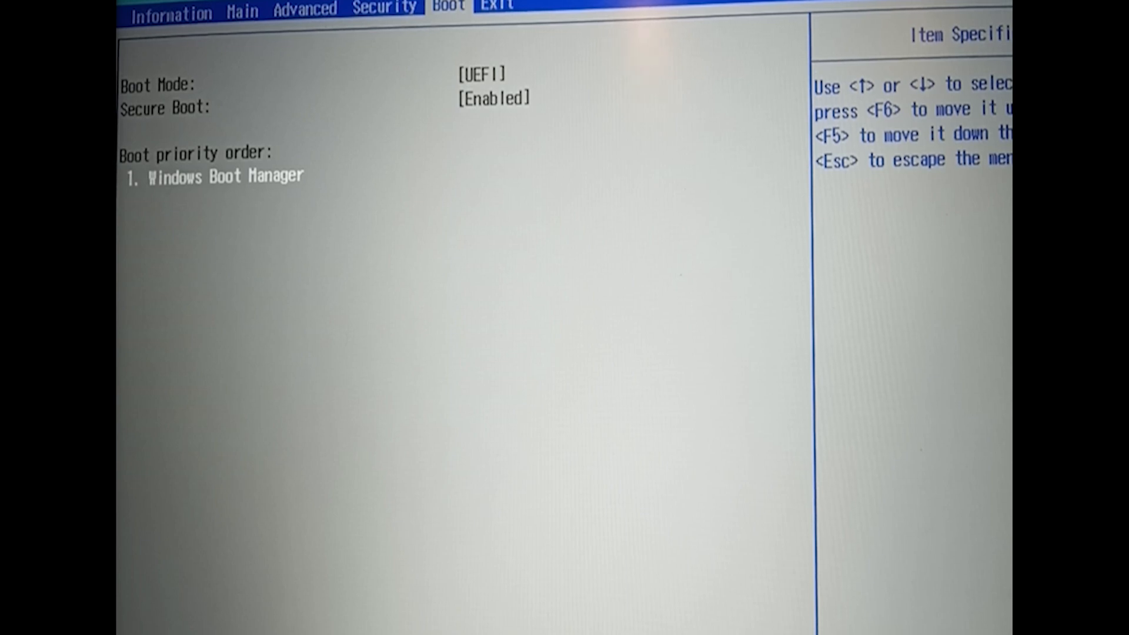
pyautogui.press('Left')
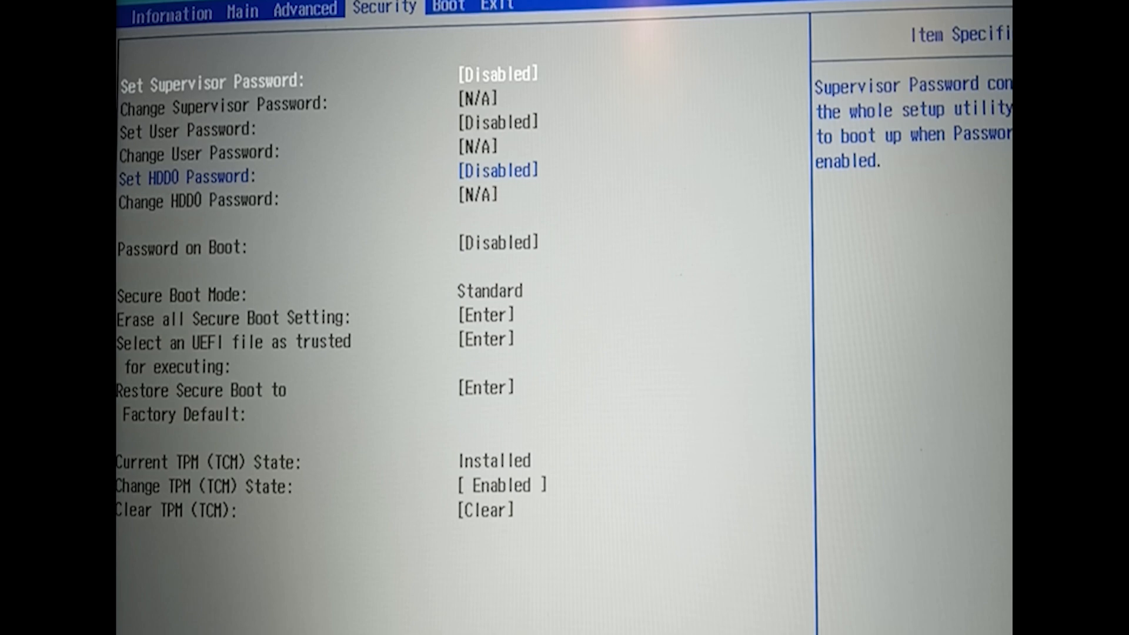
pyautogui.press('Down')
pyautogui.press('Down')
pyautogui.press('Up')
pyautogui.press('Up')
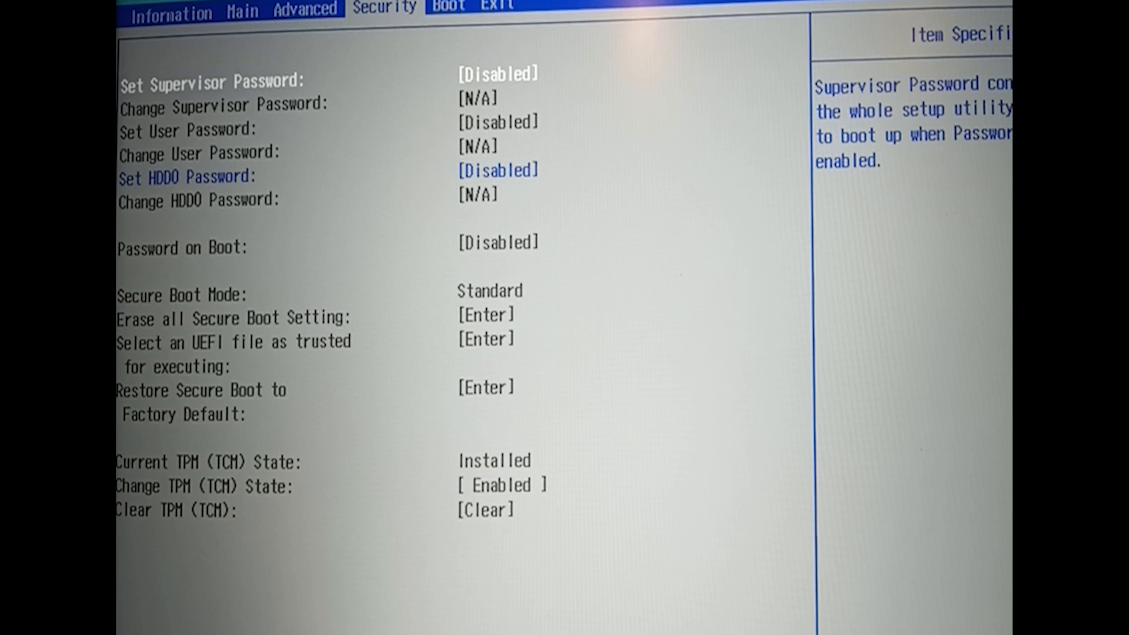
# Set a supervisor password, entering and confirming it, then save and dismiss the setup notice.
pyautogui.press('Return')
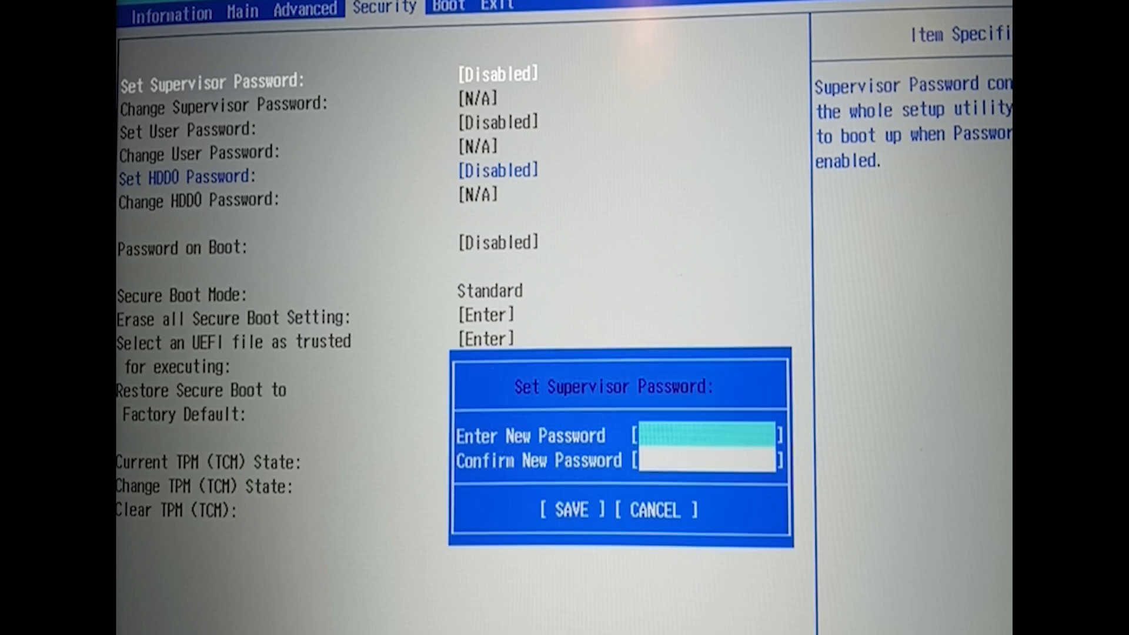
pyautogui.write('****')
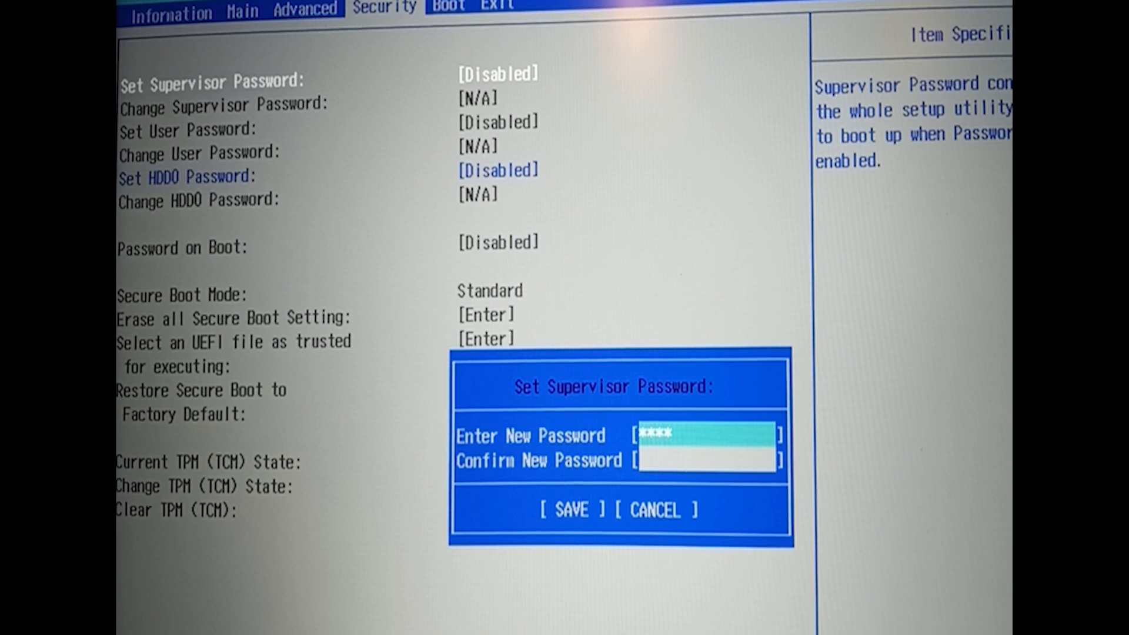
pyautogui.press('Return')
pyautogui.write('****')
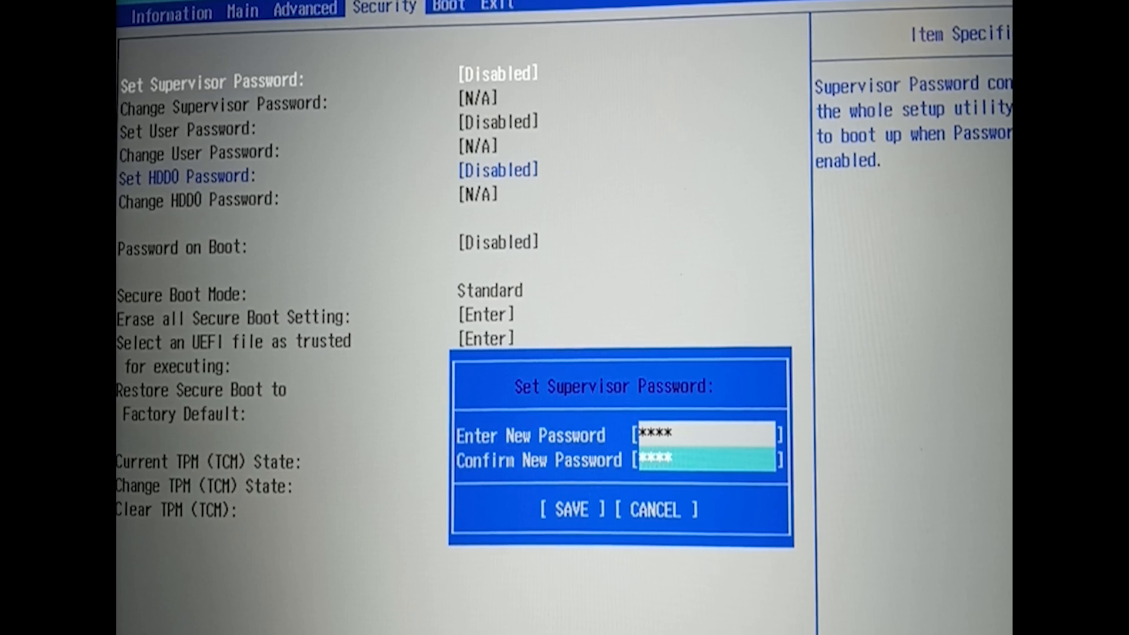
pyautogui.press('Return')
pyautogui.press('Return')
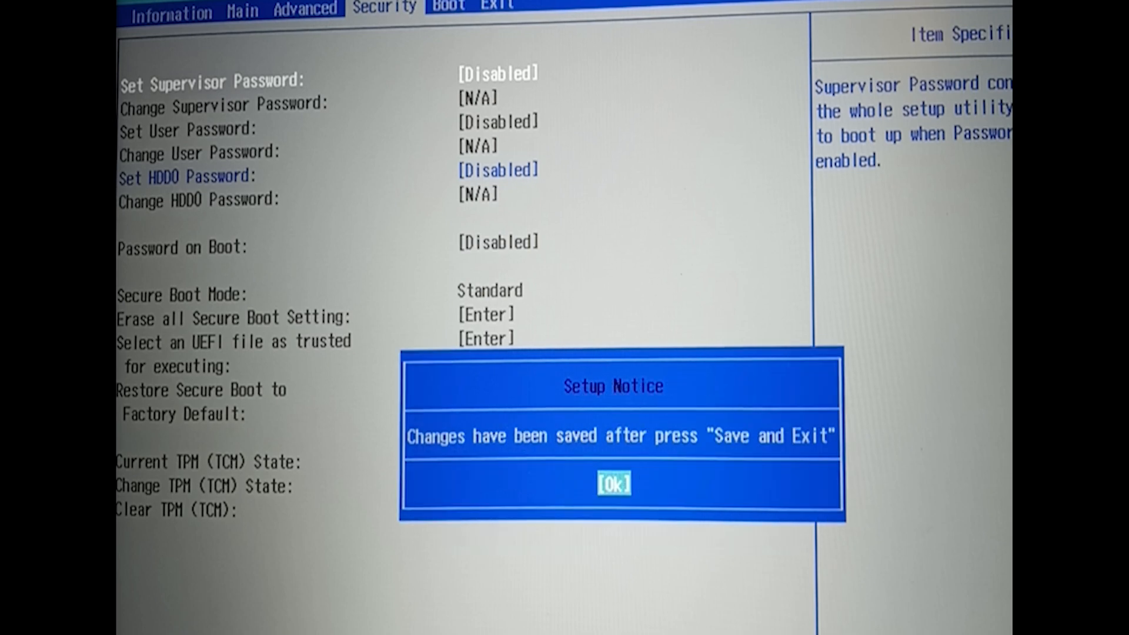
pyautogui.press('Return')
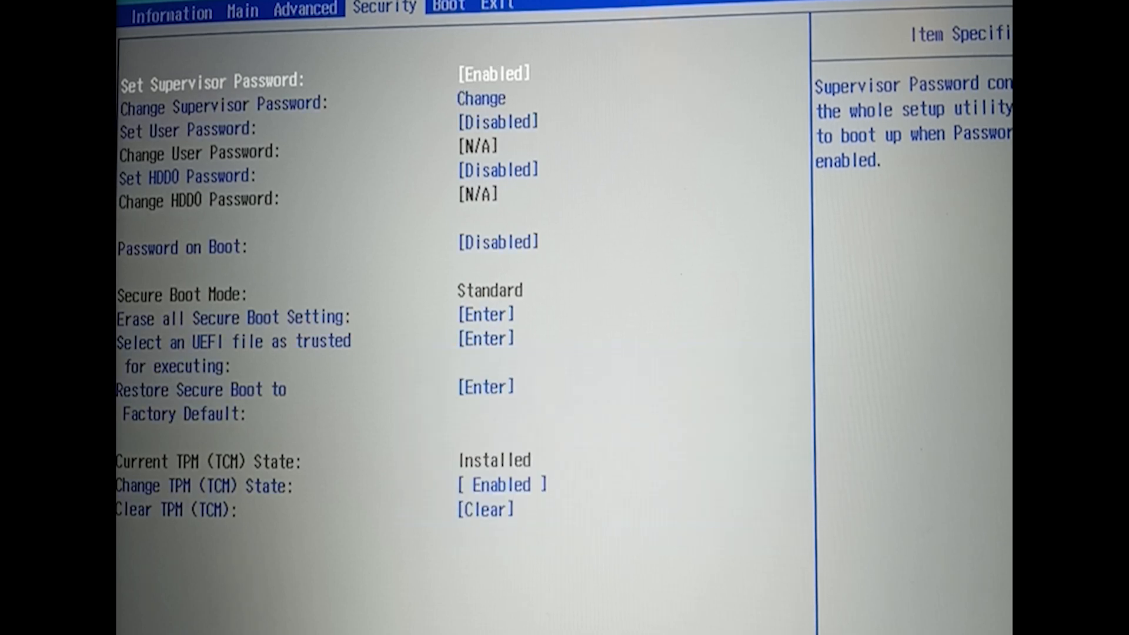
# Set Secure Boot to Disabled on the Boot tab.
pyautogui.press('Right')
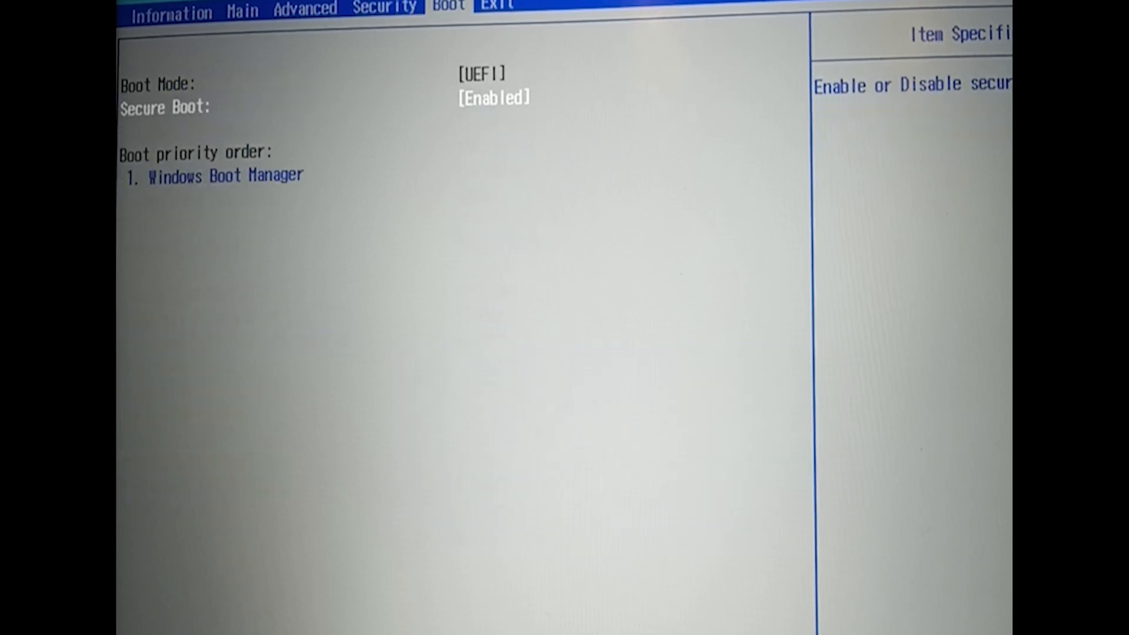
pyautogui.press('Return')
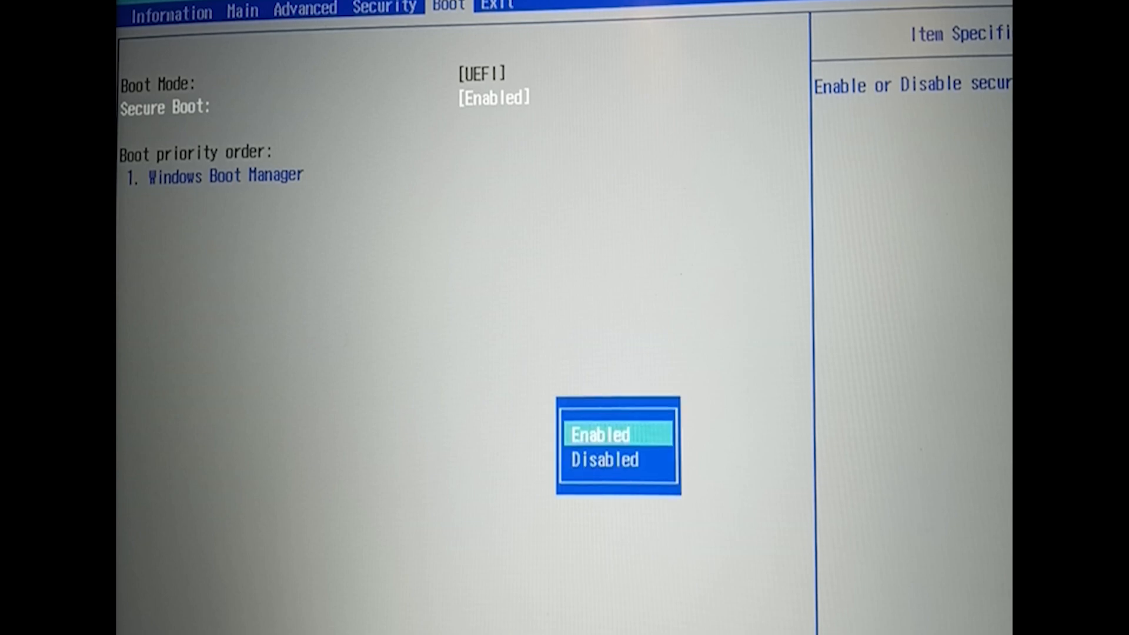
pyautogui.press('Down')
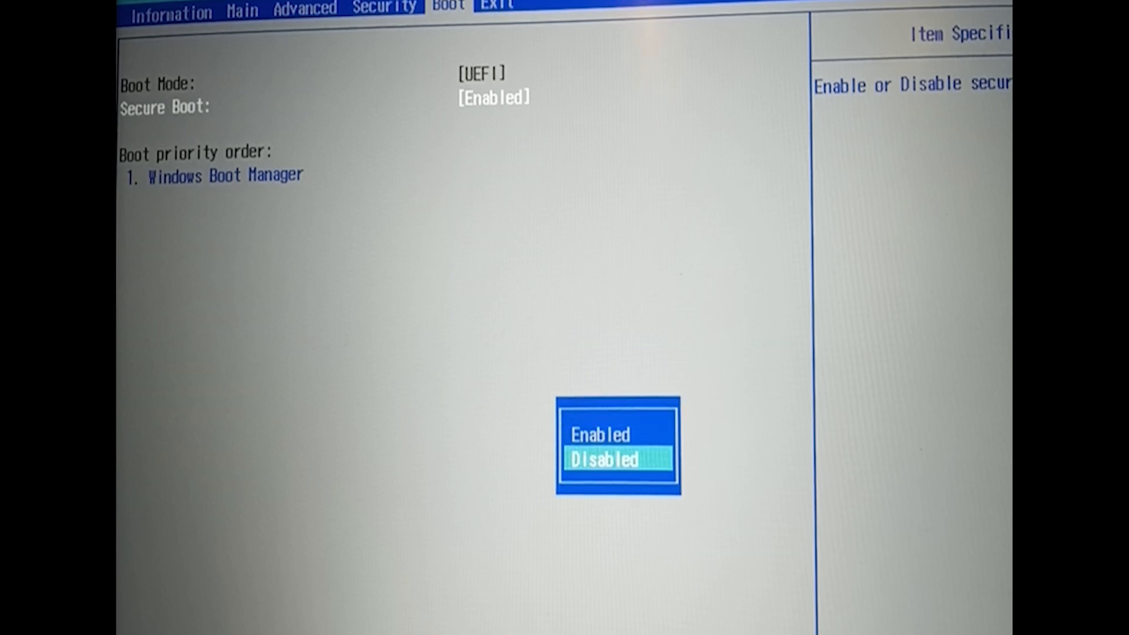
pyautogui.press('Return')
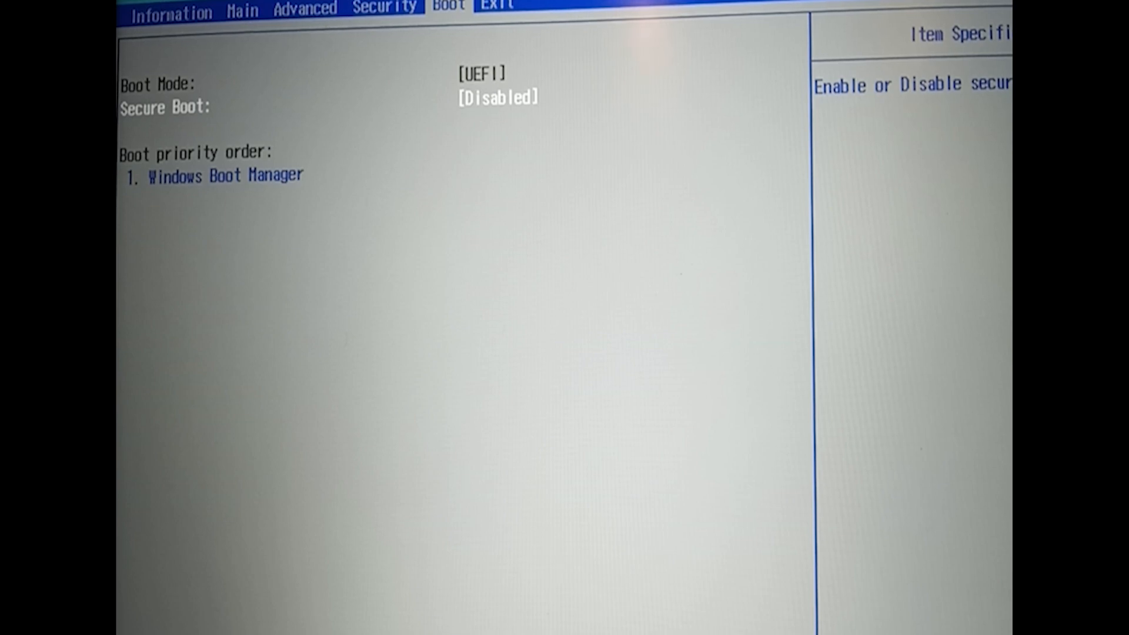
pyautogui.press('Left')
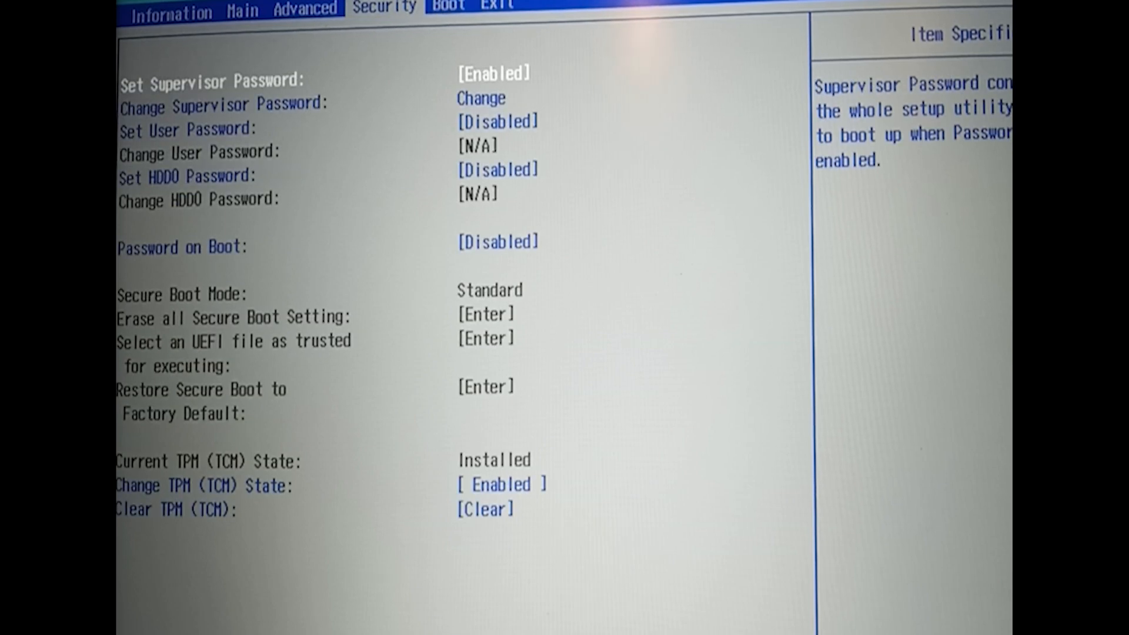
pyautogui.press('Right')
pyautogui.press('Down')
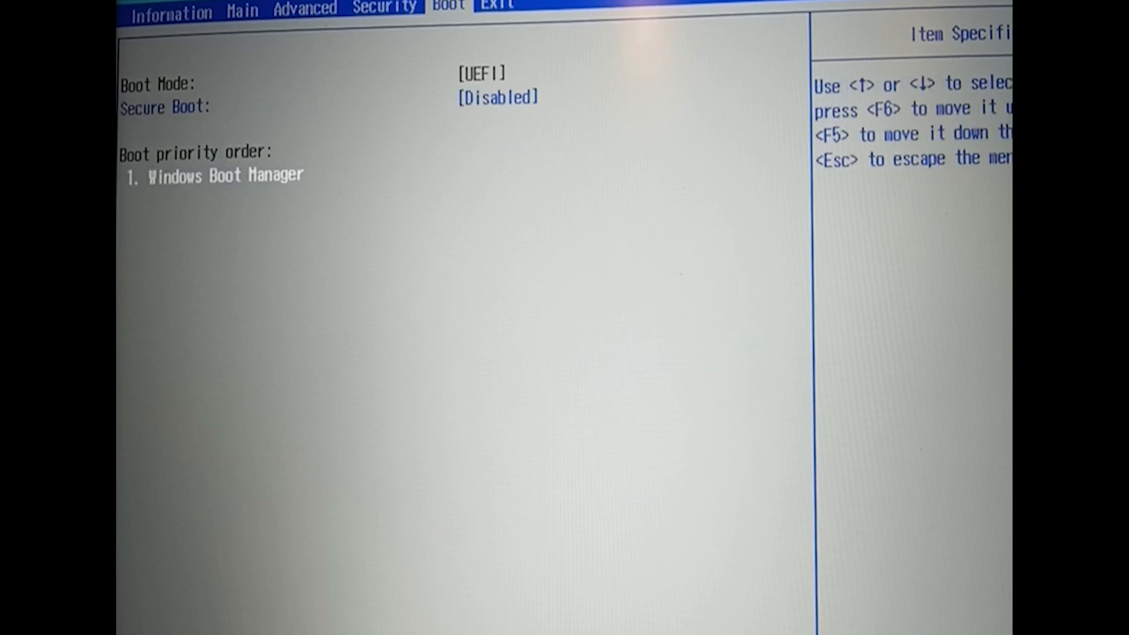